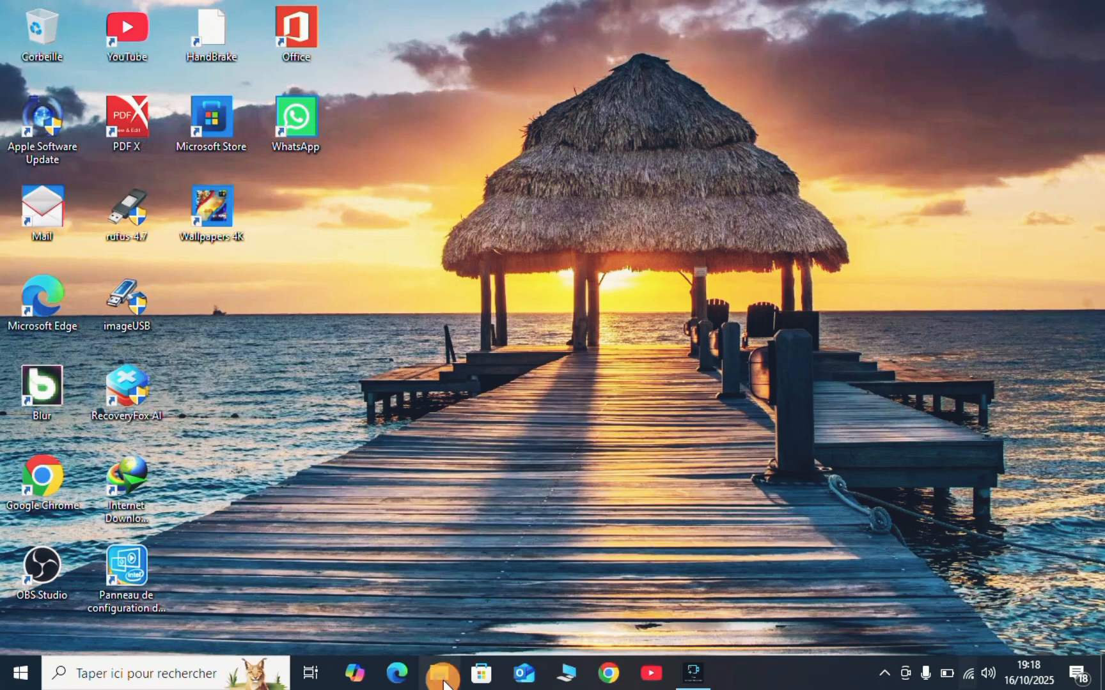
- Open File Explorer, look through the files stored on USB DISK (E:), and return to the drive overview
{"action": "left_click", "coordinate": [441, 677]}
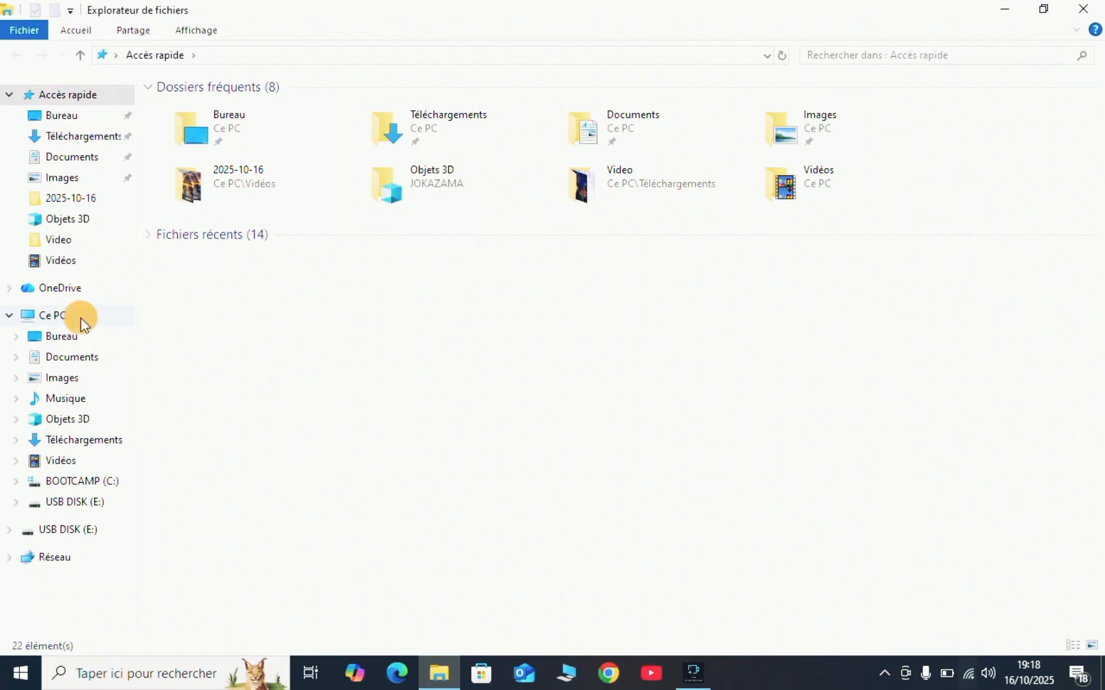
{"action": "left_click", "coordinate": [80, 318]}
{"action": "double_click", "coordinate": [742, 251]}
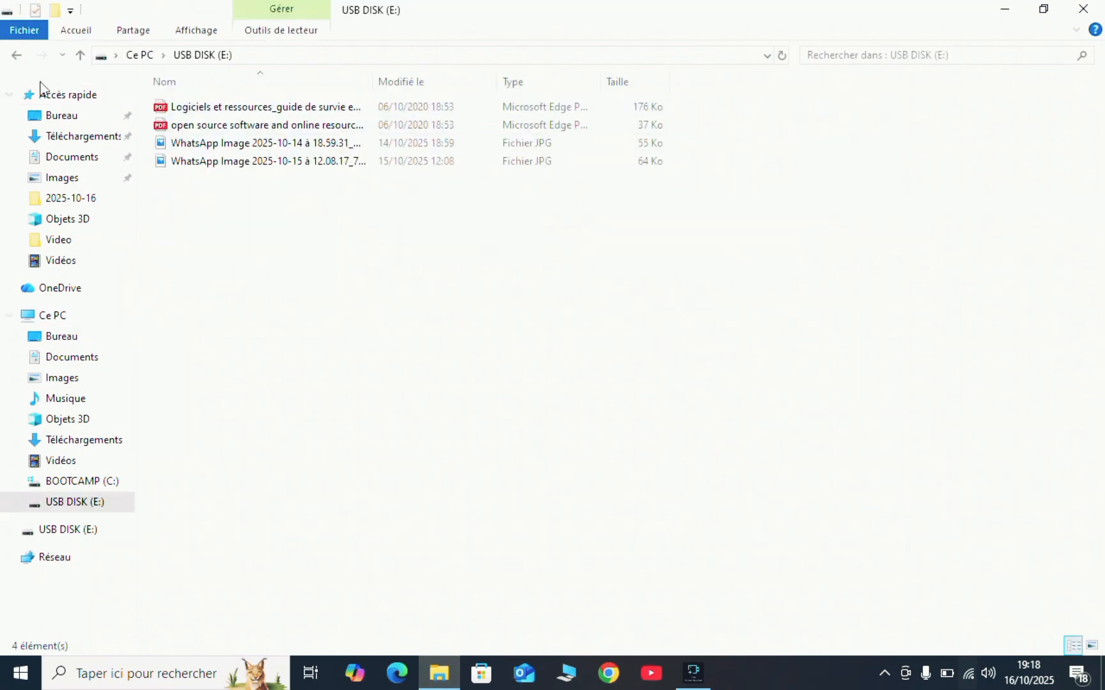
{"action": "left_click", "coordinate": [17, 56]}
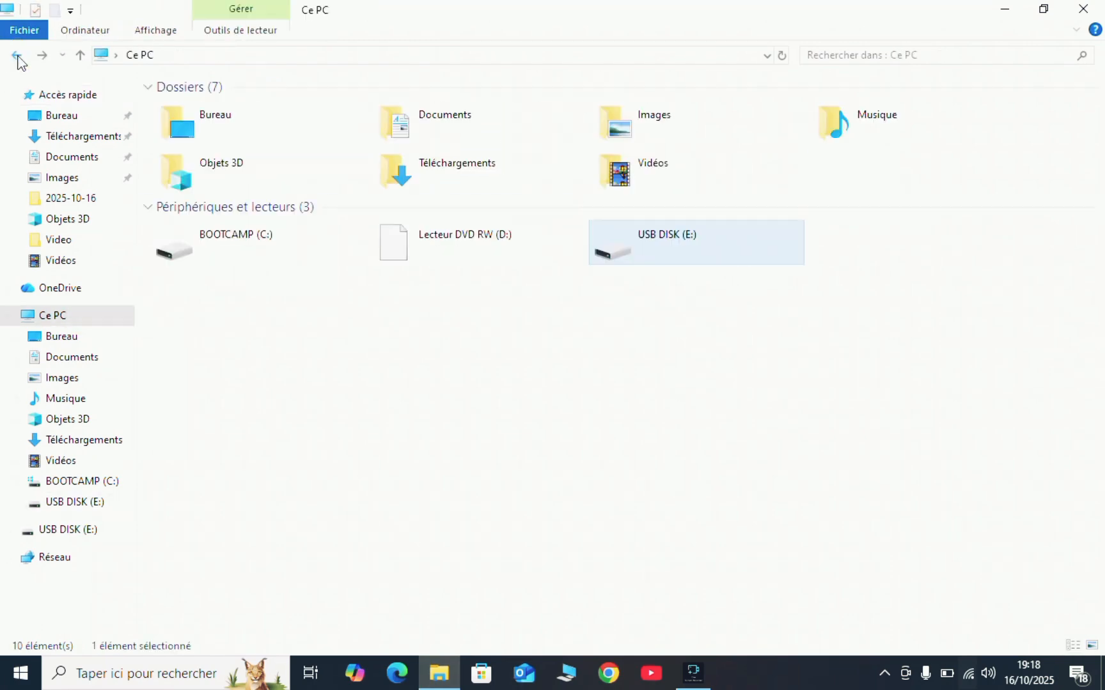
- Quick-format USB DISK (E:) as NTFS with a 4096-byte allocation unit size, confirm the erasure, and close the format dialog
{"action": "right_click", "coordinate": [636, 257]}
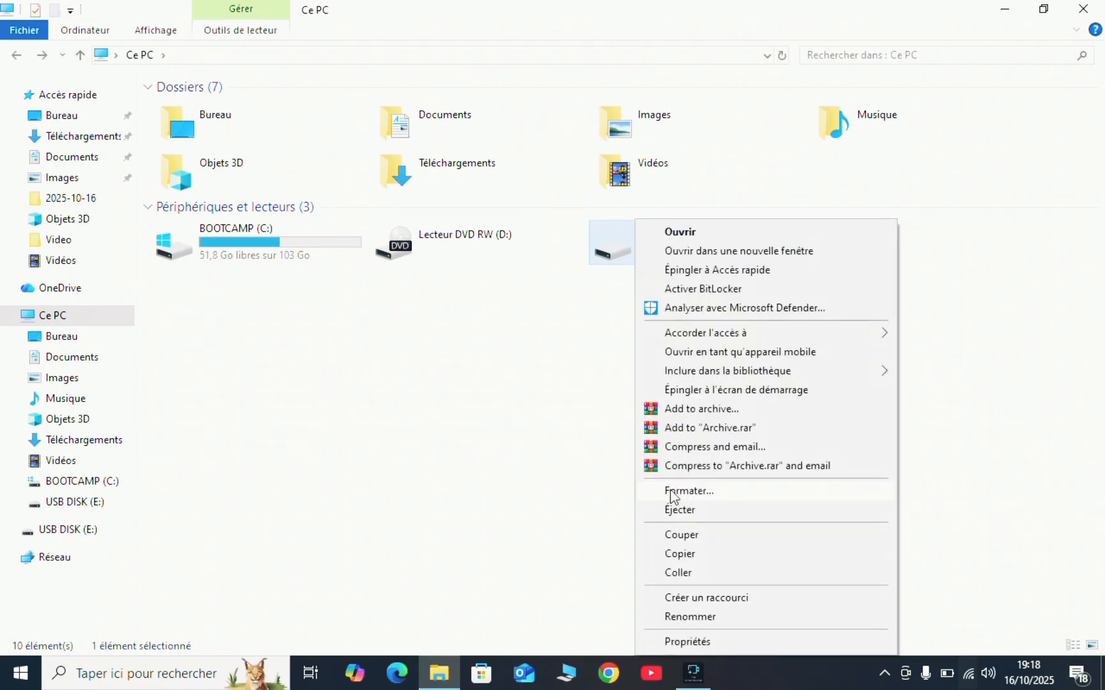
{"action": "left_click", "coordinate": [714, 495]}
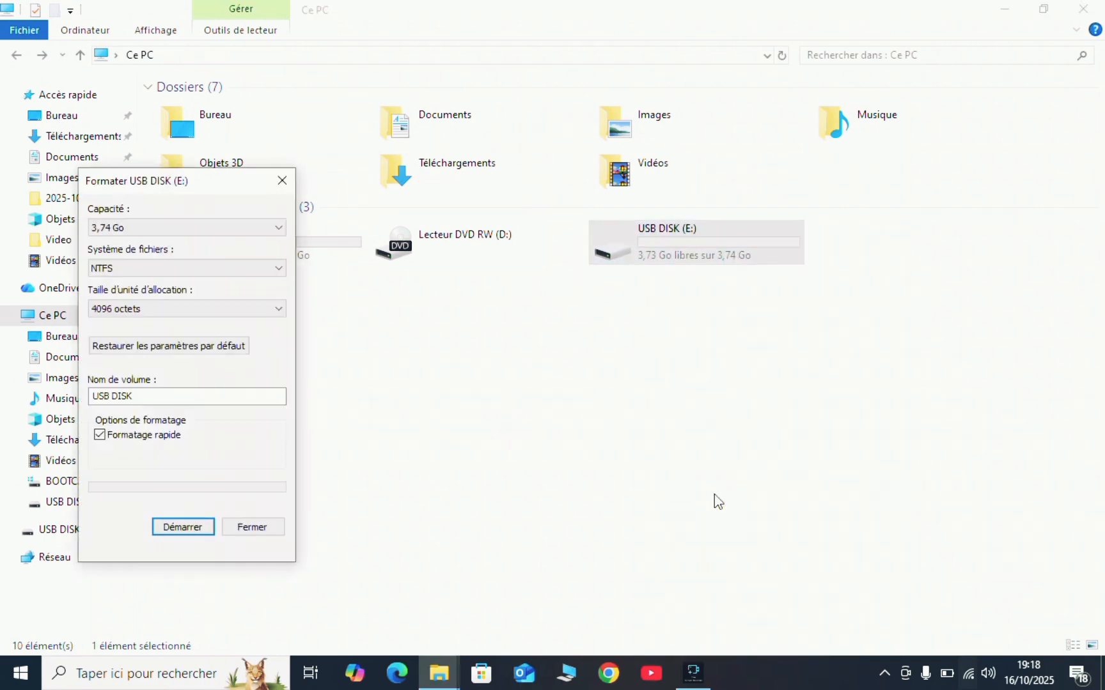
{"action": "left_click", "coordinate": [182, 528]}
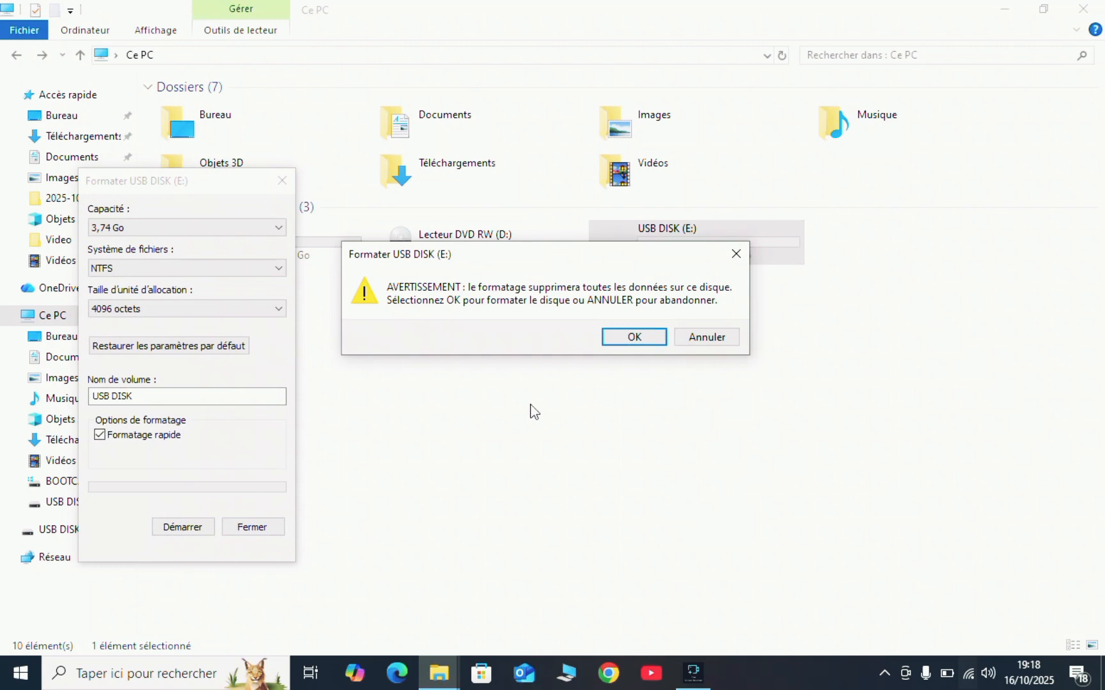
{"action": "left_click", "coordinate": [630, 339]}
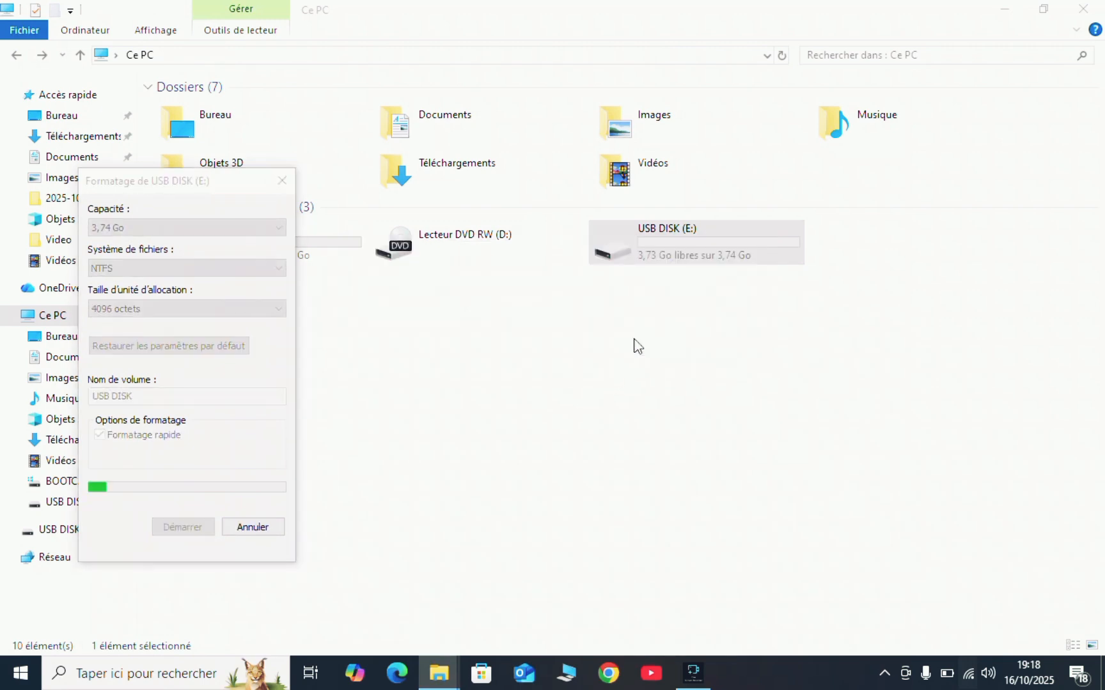
{"action": "left_click", "coordinate": [636, 339]}
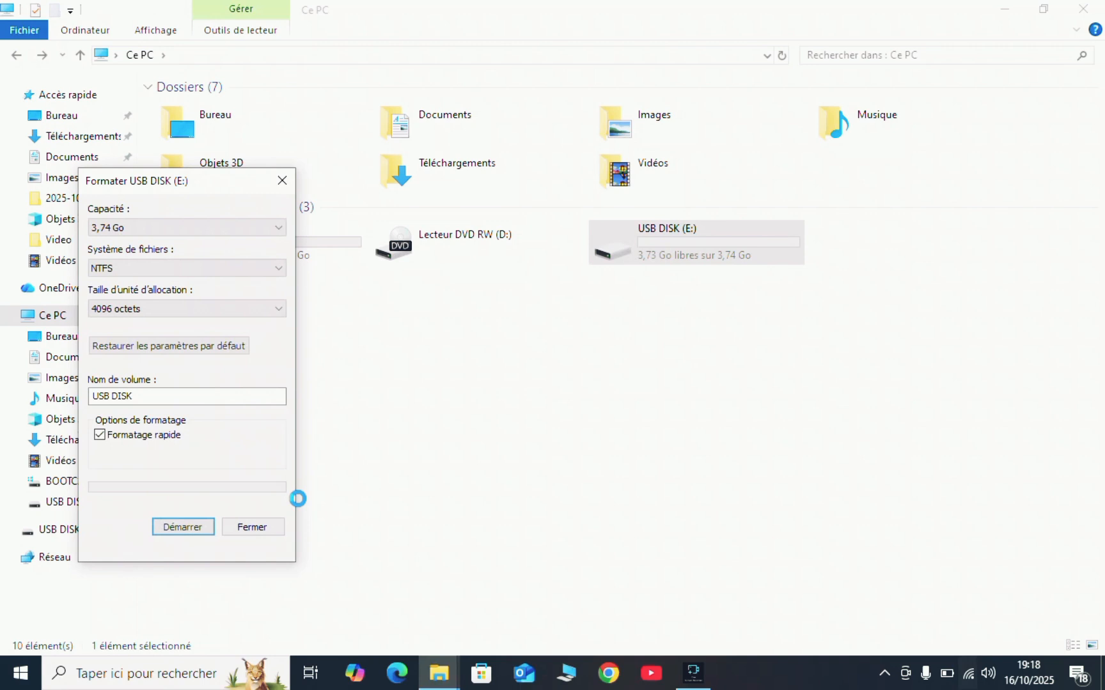
{"action": "left_click", "coordinate": [264, 526]}
- Open the formatted USB DISK (E:) to check its contents, and close File Explorer
{"action": "double_click", "coordinate": [697, 255]}
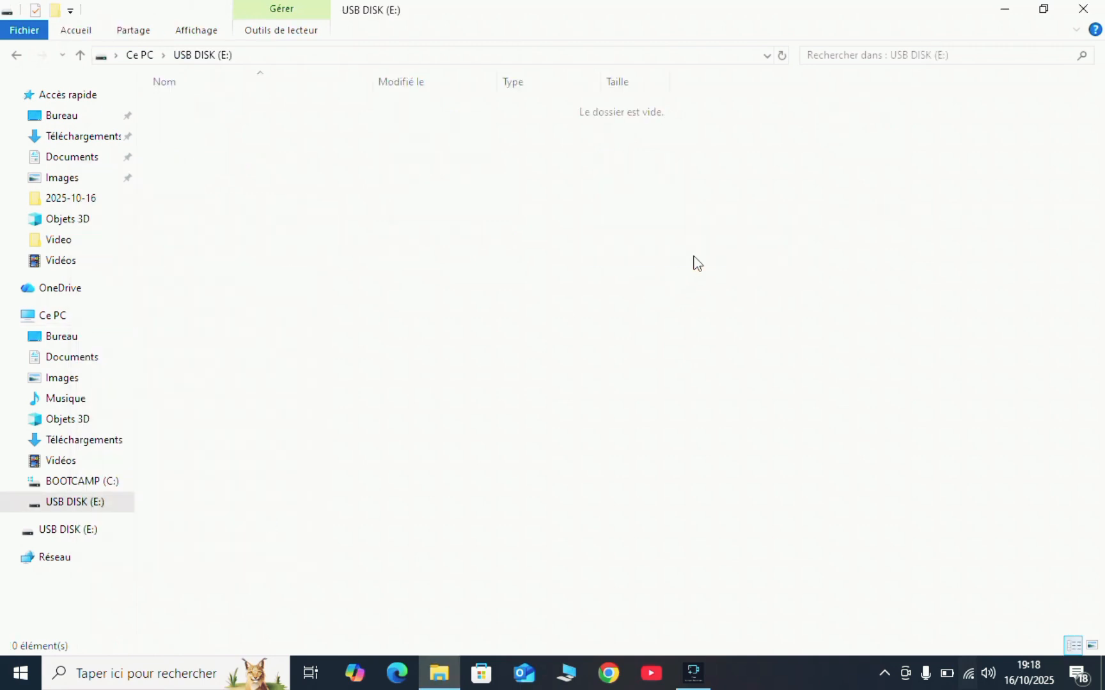
{"action": "left_click", "coordinate": [17, 55]}
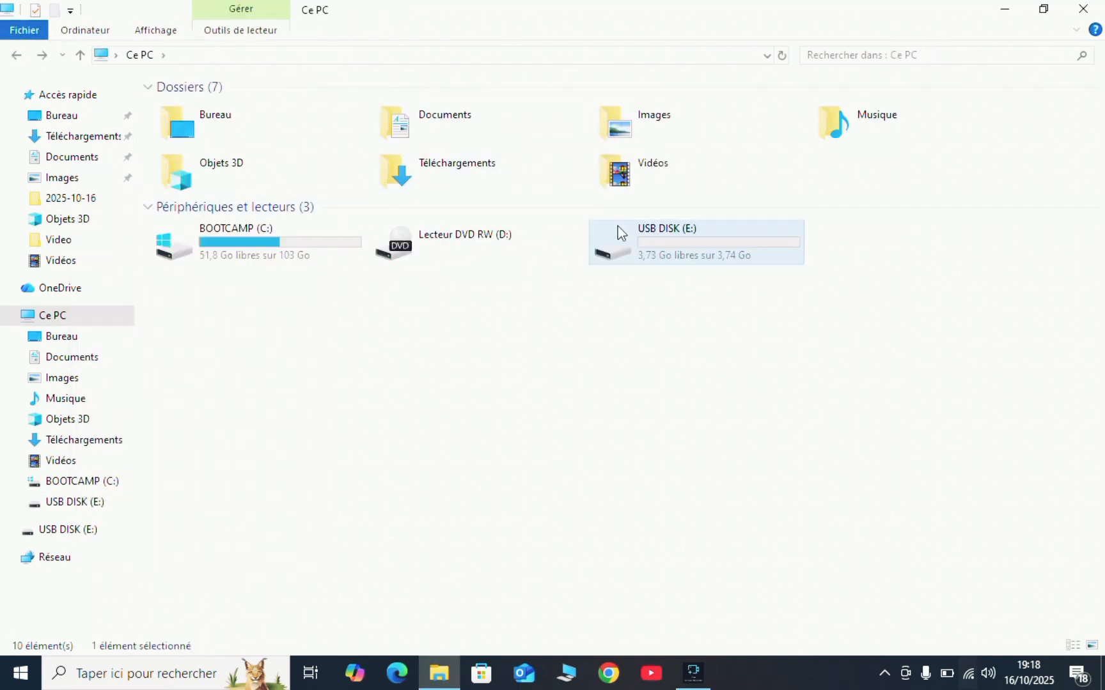
{"action": "double_click", "coordinate": [619, 235]}
{"action": "left_click", "coordinate": [1096, 13]}
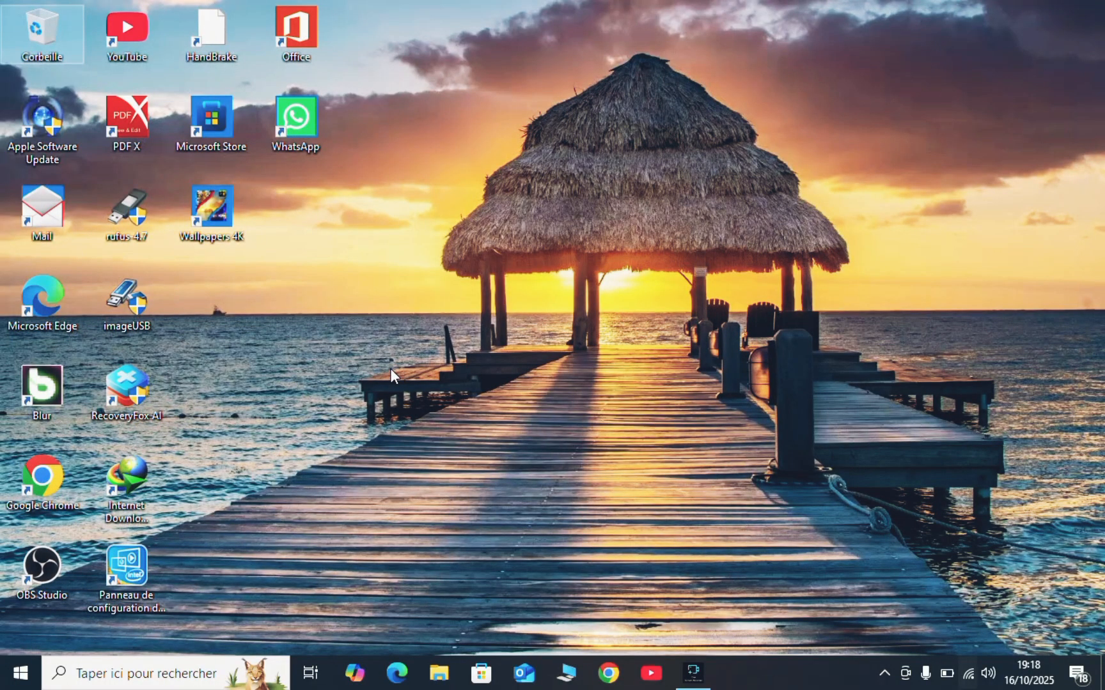
- Open Google Chrome and search Google for "recovery fox ai"
{"action": "double_click", "coordinate": [51, 474]}
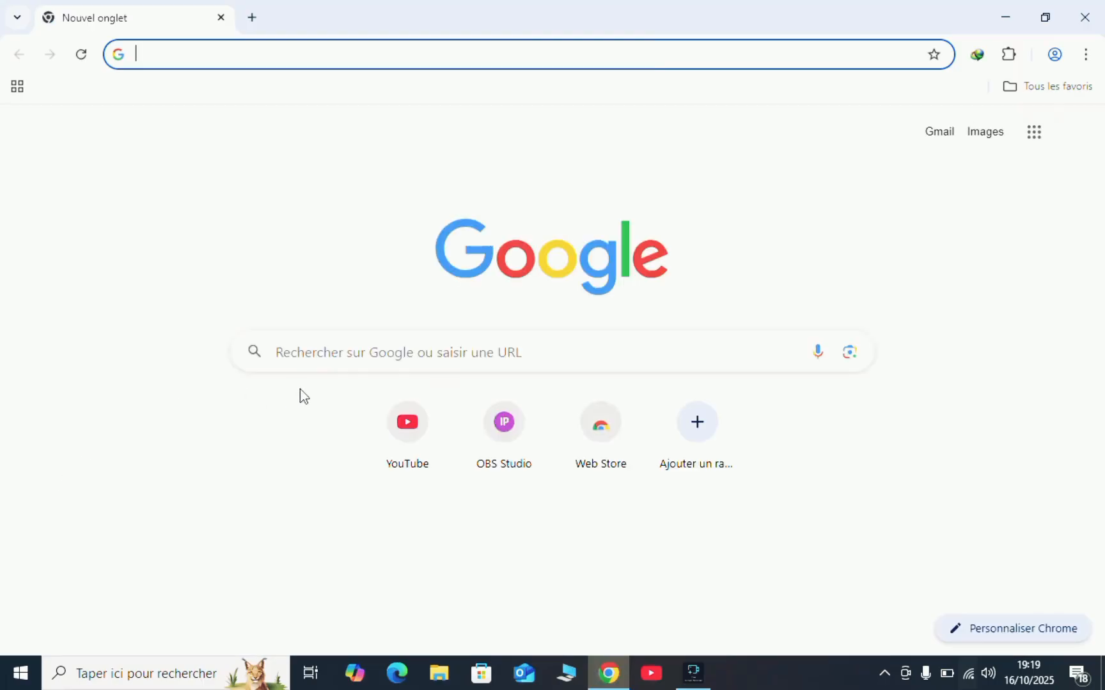
{"action": "left_click", "coordinate": [324, 361]}
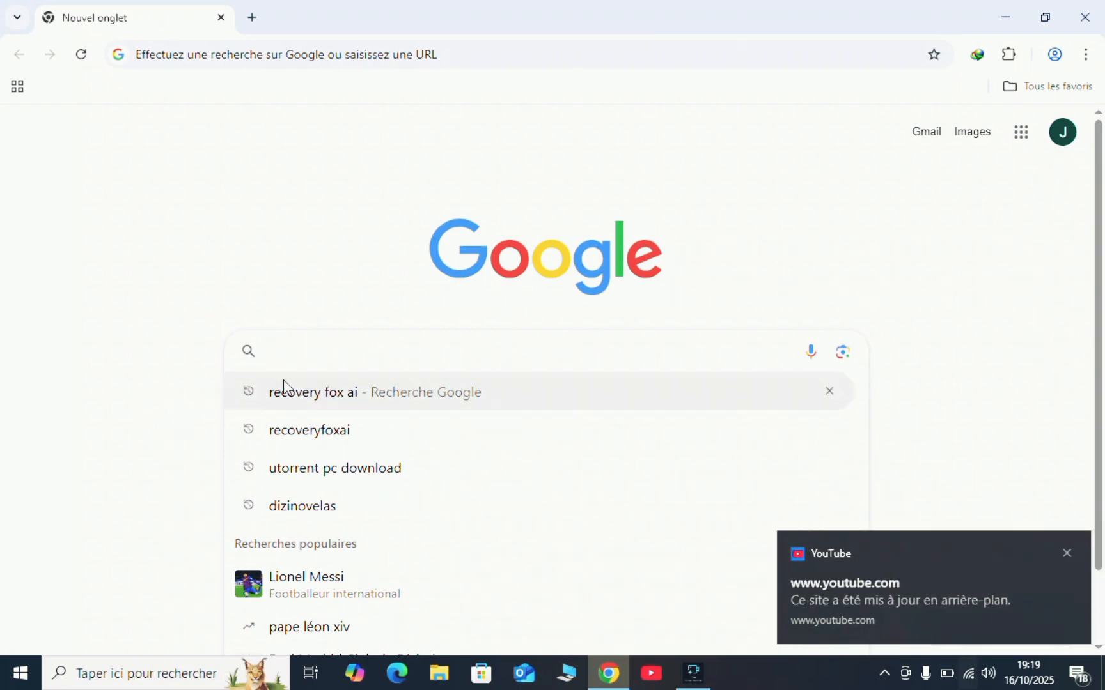
{"action": "type", "text": "reco"}
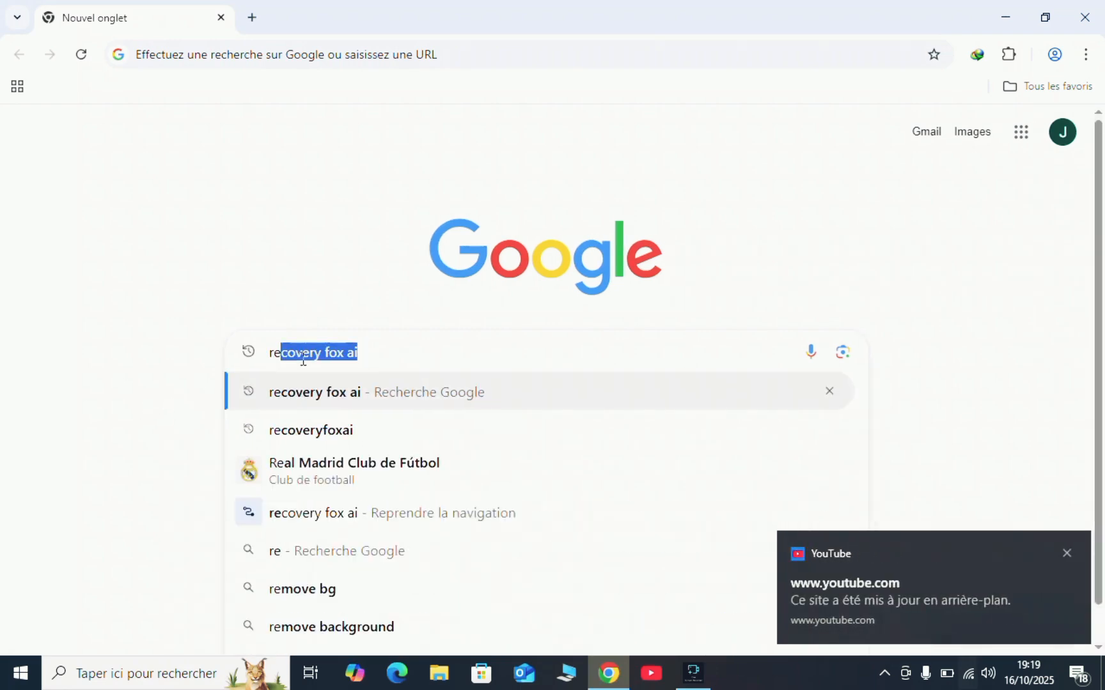
{"action": "type", "text": "ver"}
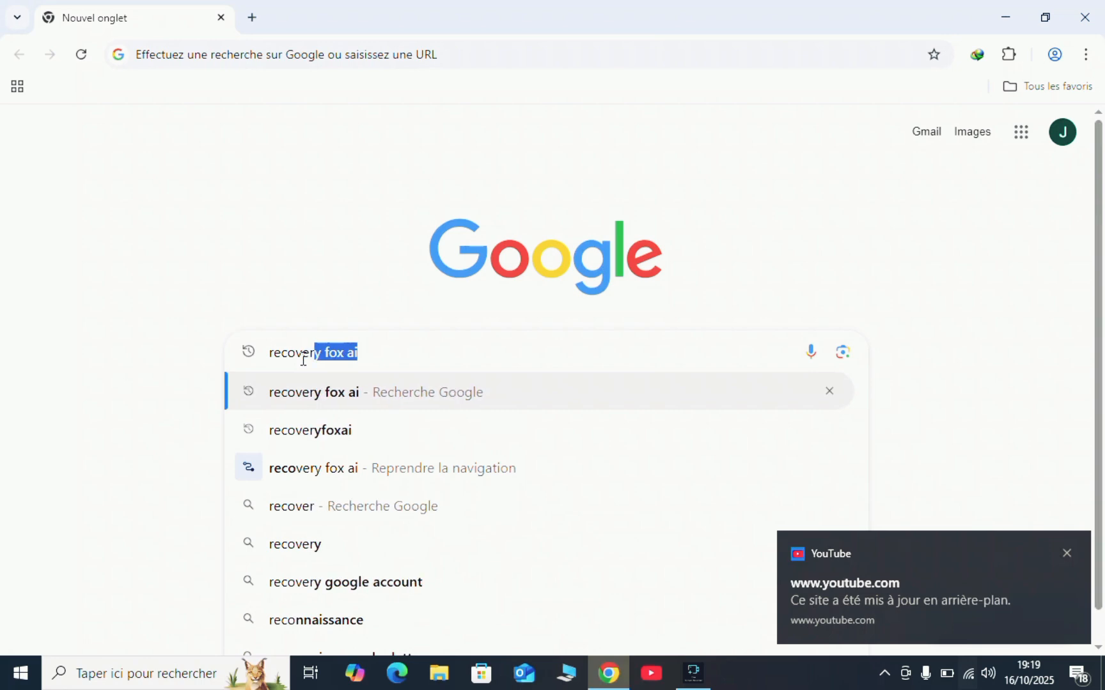
{"action": "type", "text": "y fox ai"}
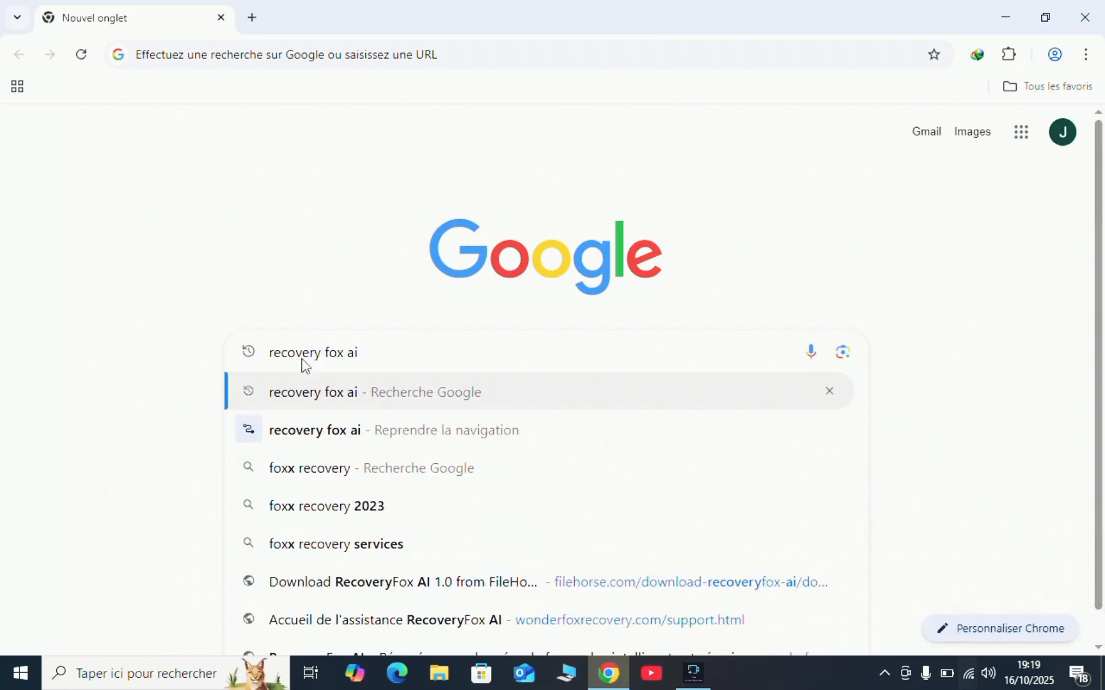
{"action": "key", "text": "Return"}
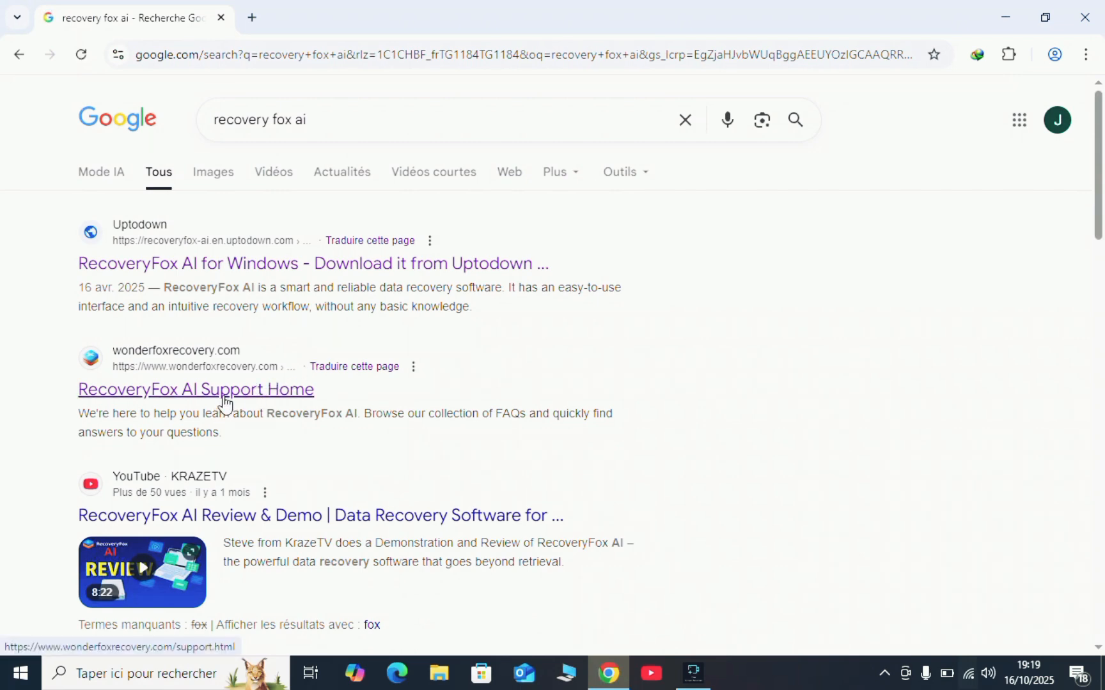
- Change the search query to "recoveryfox ai" and run the search again
{"action": "left_click", "coordinate": [330, 118]}
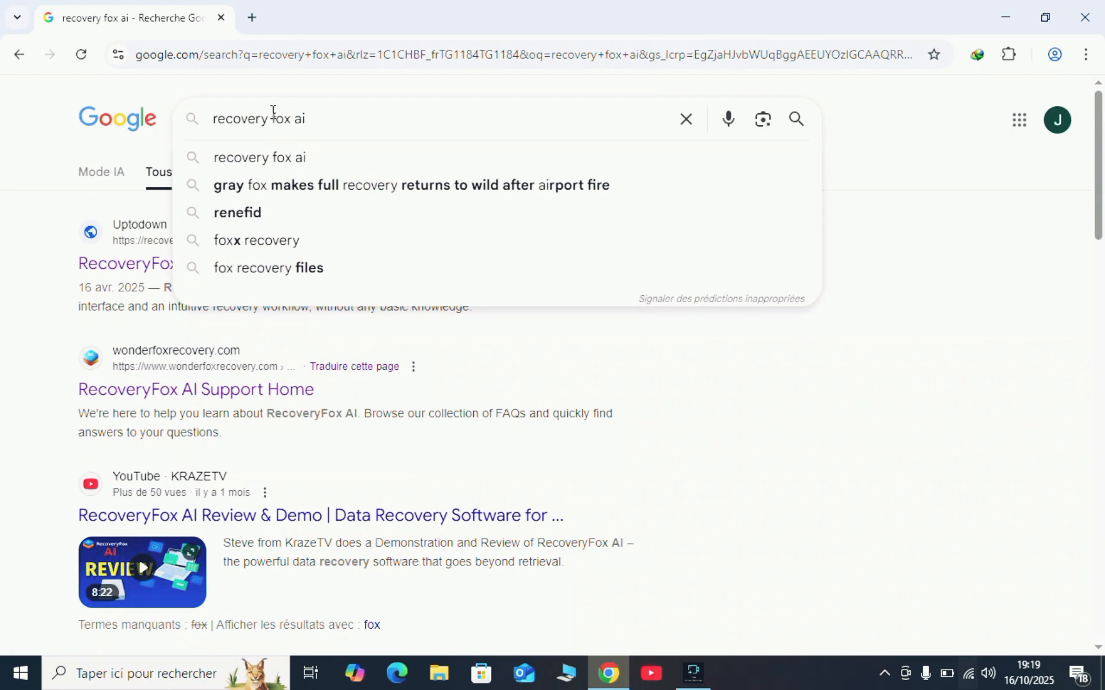
{"action": "left_click", "coordinate": [272, 120]}
{"action": "key", "text": "BackSpace"}
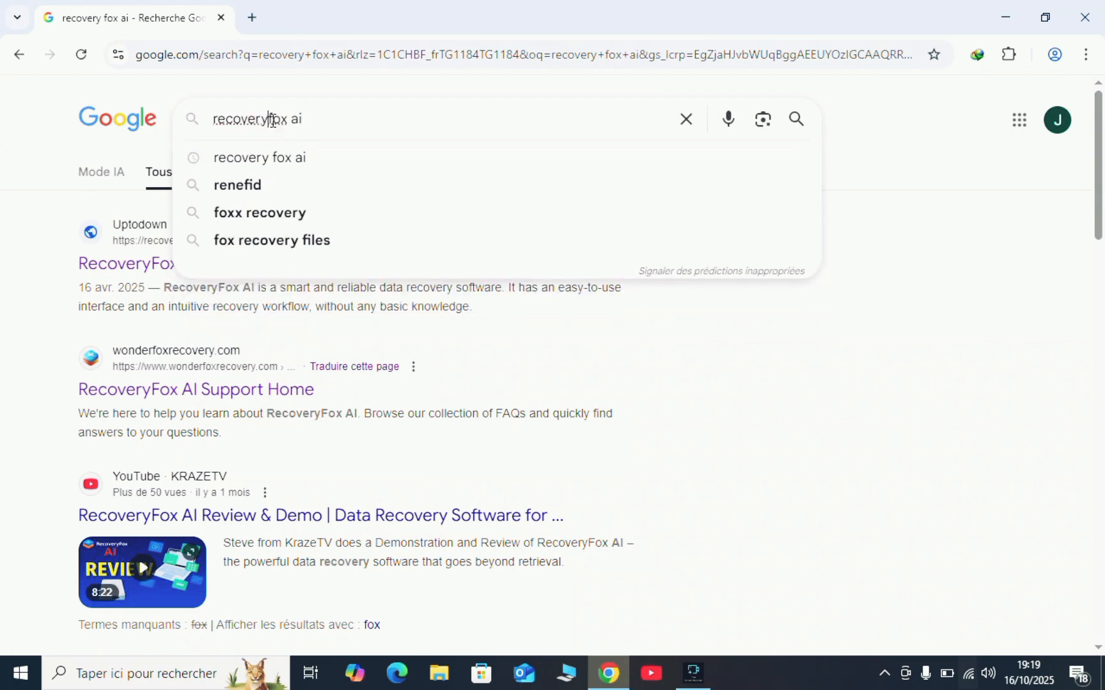
{"action": "left_click", "coordinate": [353, 124]}
{"action": "key", "text": "Return"}
- Open the wonderfoxrecovery.com result "Best Deleted File Recovery Software | RecoveryFox AI" and translate the page into French
{"action": "scroll", "coordinate": [323, 253], "scroll_direction": "down", "scroll_amount": 8}
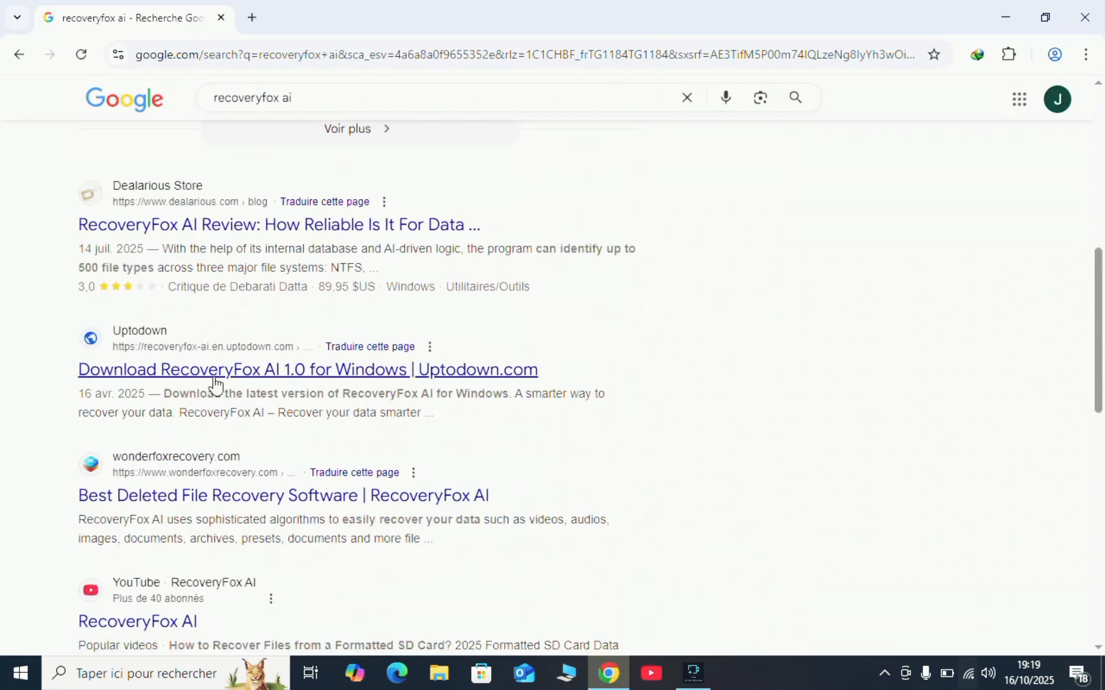
{"action": "left_click", "coordinate": [154, 499]}
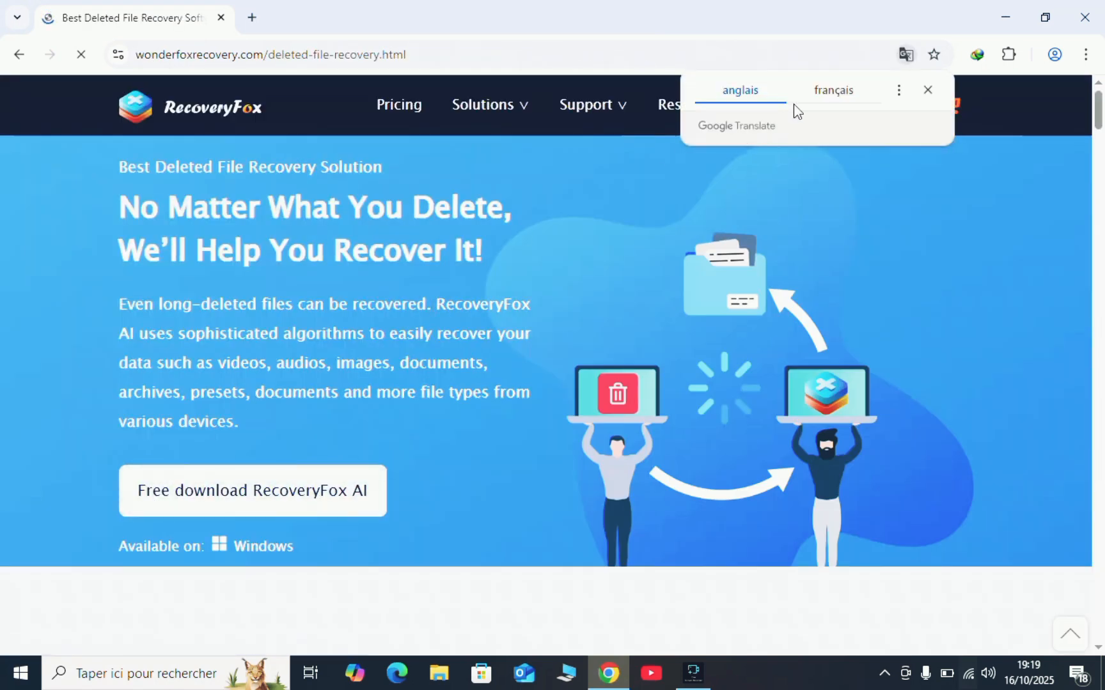
{"action": "left_click", "coordinate": [837, 95]}
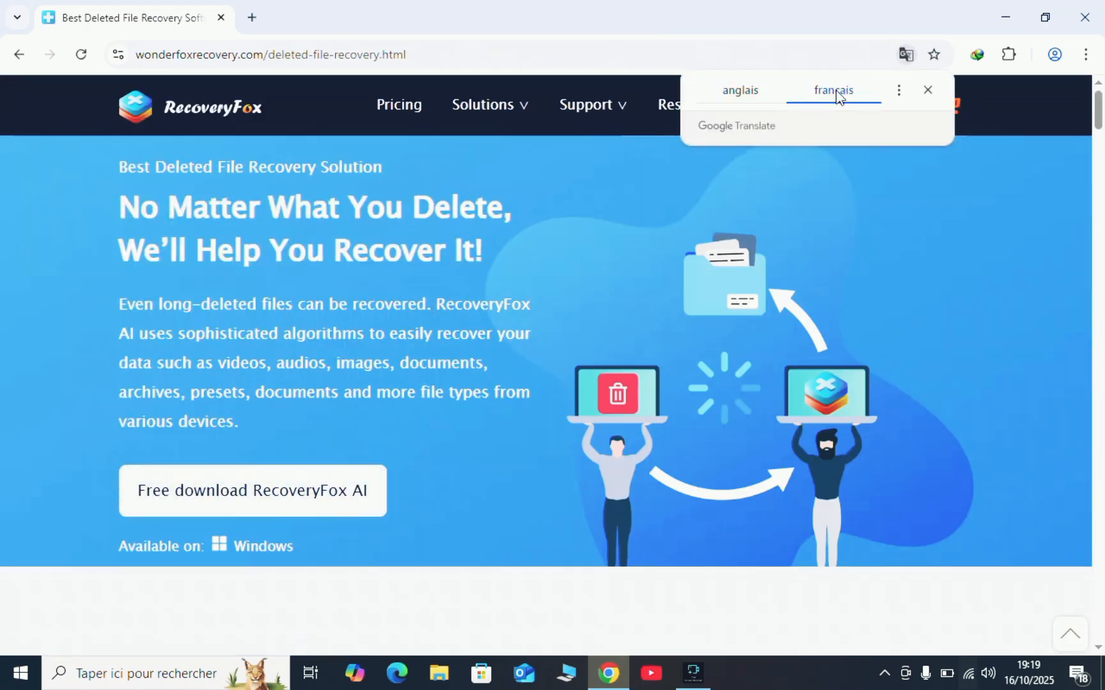
{"action": "left_click", "coordinate": [936, 87]}
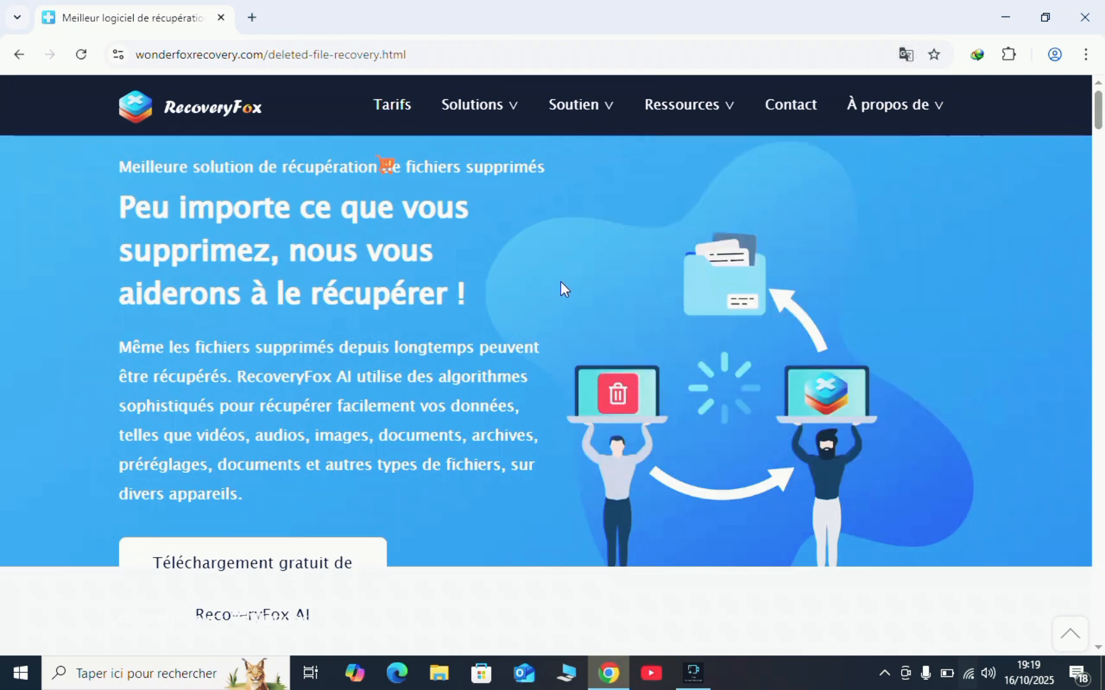
- Examine the RecoveryFox AI page's supported data-loss scenarios, preparation advice, recovery features and download options
{"action": "scroll", "coordinate": [560, 281], "scroll_direction": "down", "scroll_amount": 1}
{"action": "scroll", "coordinate": [560, 282], "scroll_direction": "up", "scroll_amount": 1}
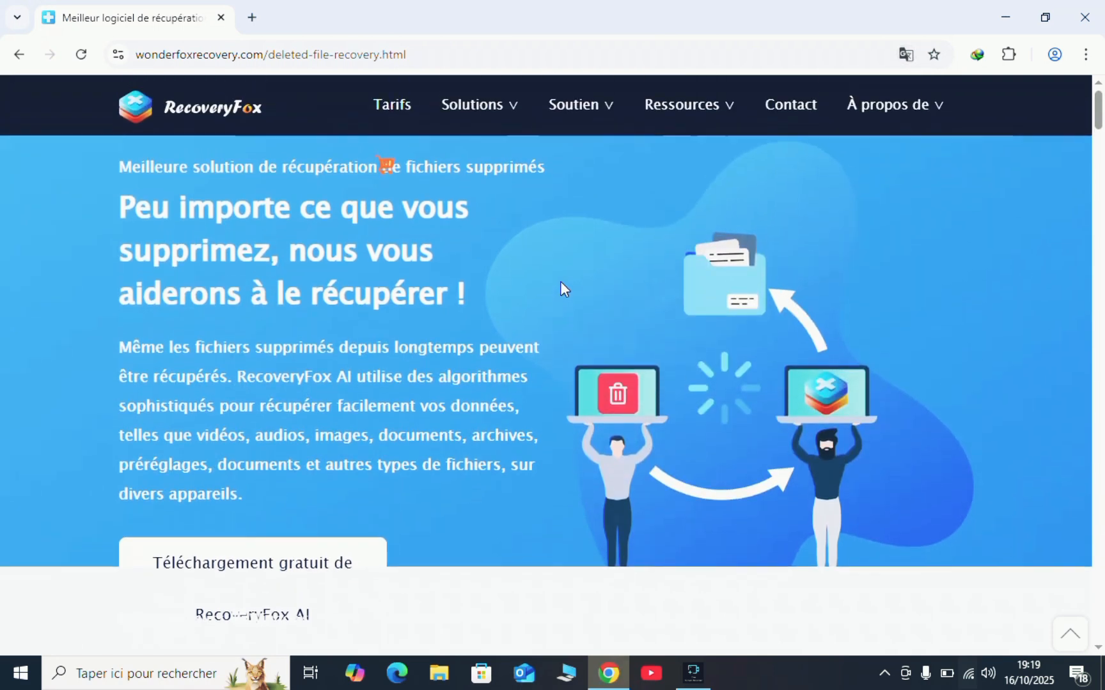
{"action": "scroll", "coordinate": [560, 282], "scroll_direction": "down", "scroll_amount": 6}
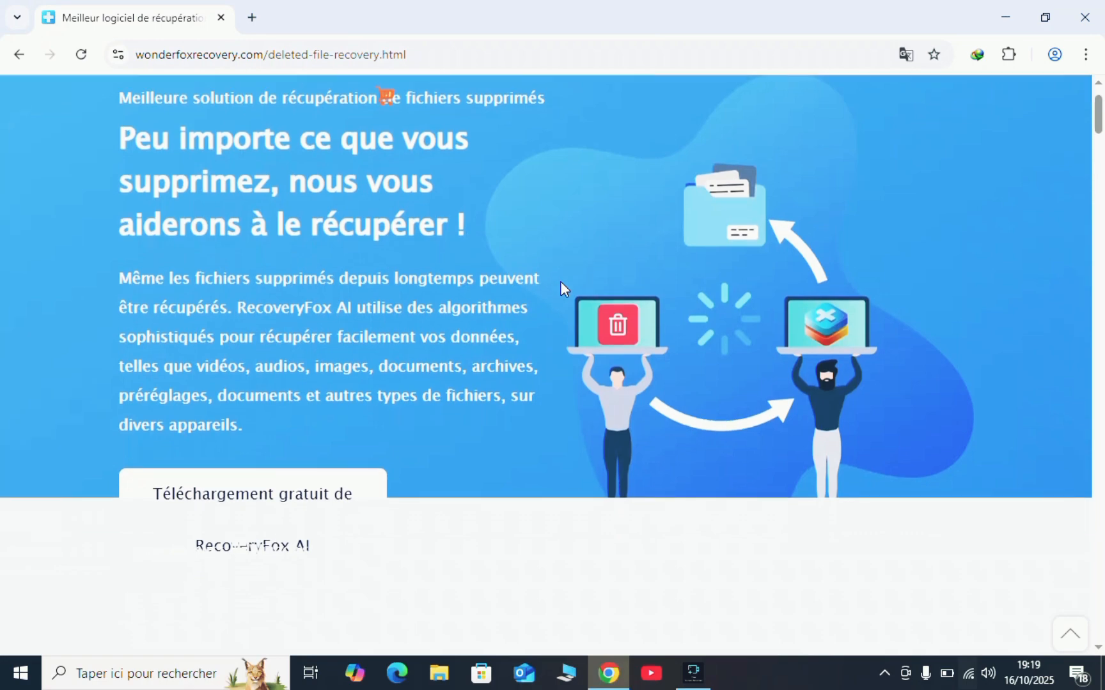
{"action": "scroll", "coordinate": [560, 282], "scroll_direction": "down", "scroll_amount": 5}
{"action": "scroll", "coordinate": [560, 282], "scroll_direction": "up", "scroll_amount": 4}
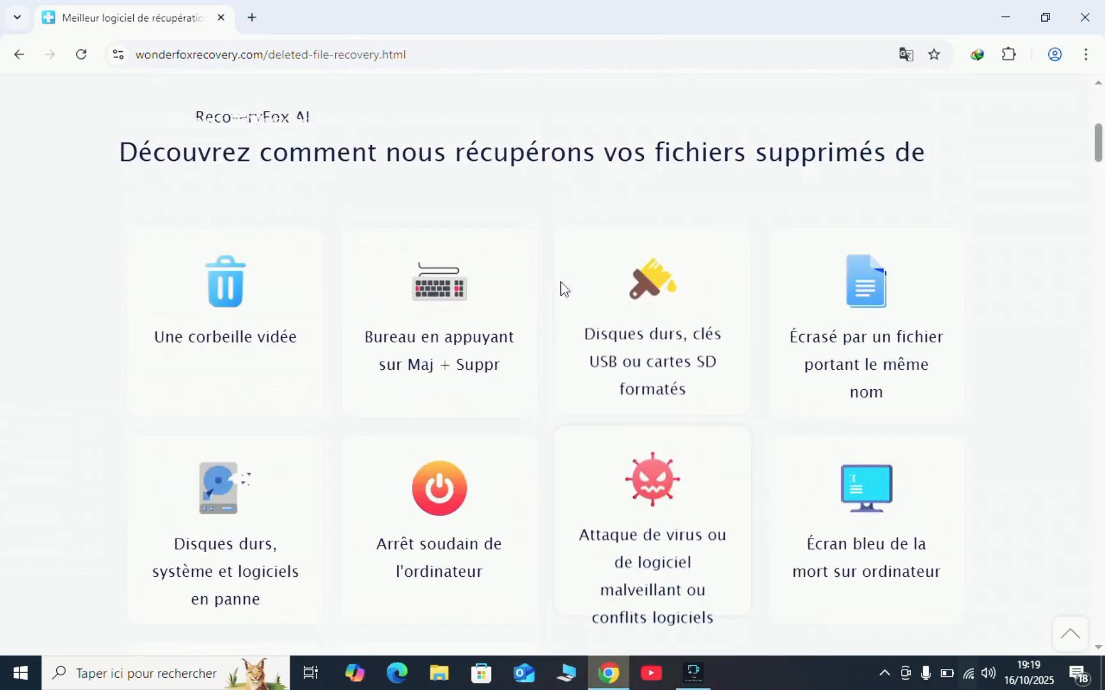
{"action": "scroll", "coordinate": [561, 282], "scroll_direction": "down", "scroll_amount": 5}
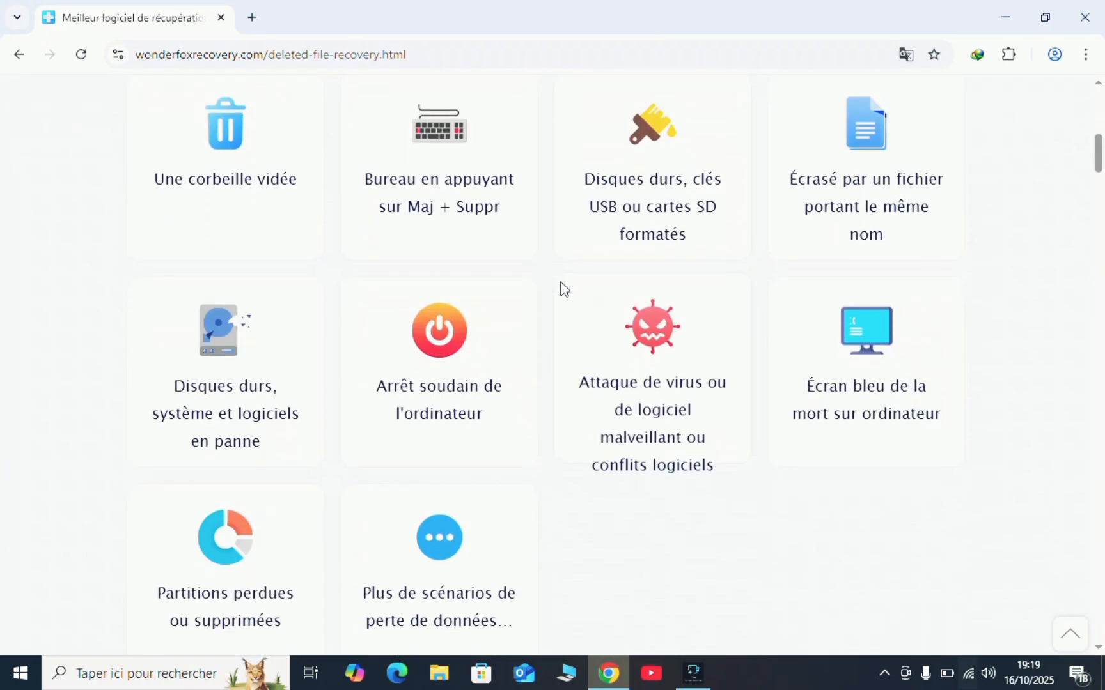
{"action": "scroll", "coordinate": [561, 289], "scroll_direction": "up", "scroll_amount": 6}
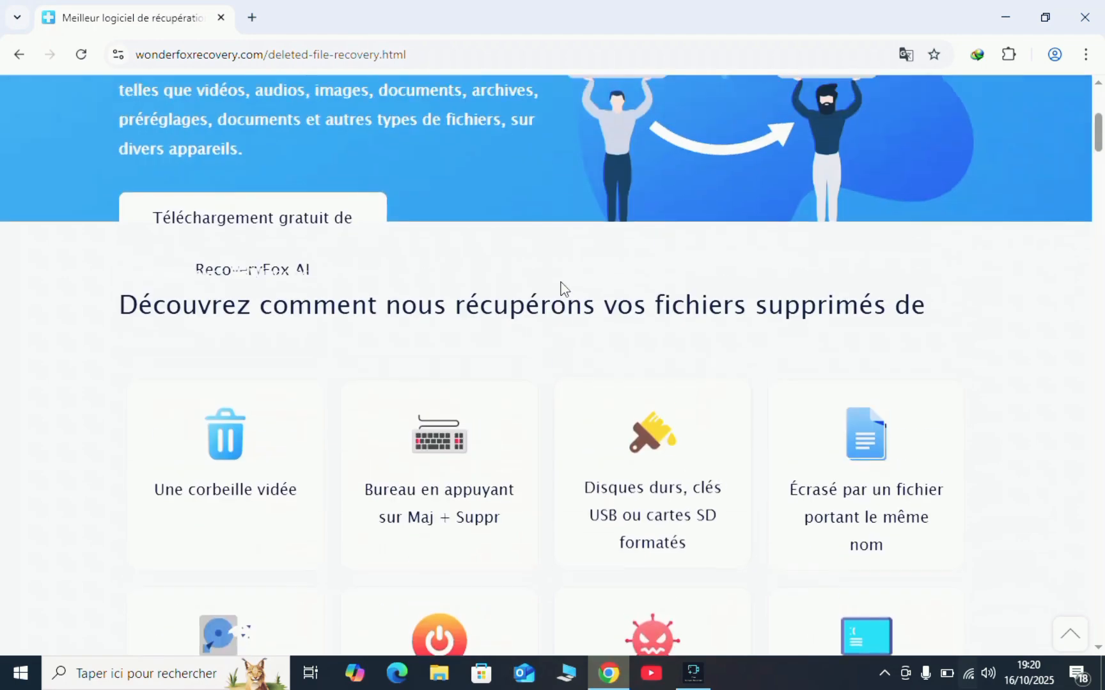
{"action": "scroll", "coordinate": [562, 281], "scroll_direction": "down", "scroll_amount": 1}
{"action": "scroll", "coordinate": [562, 282], "scroll_direction": "down", "scroll_amount": 5}
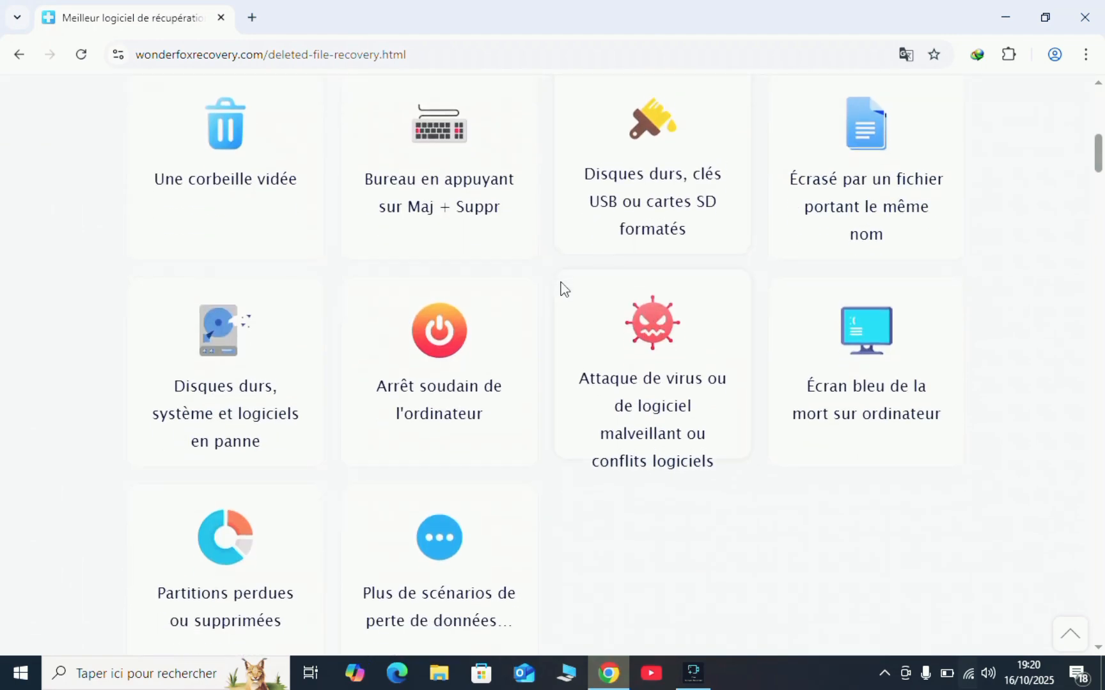
{"action": "scroll", "coordinate": [560, 284], "scroll_direction": "up", "scroll_amount": 6}
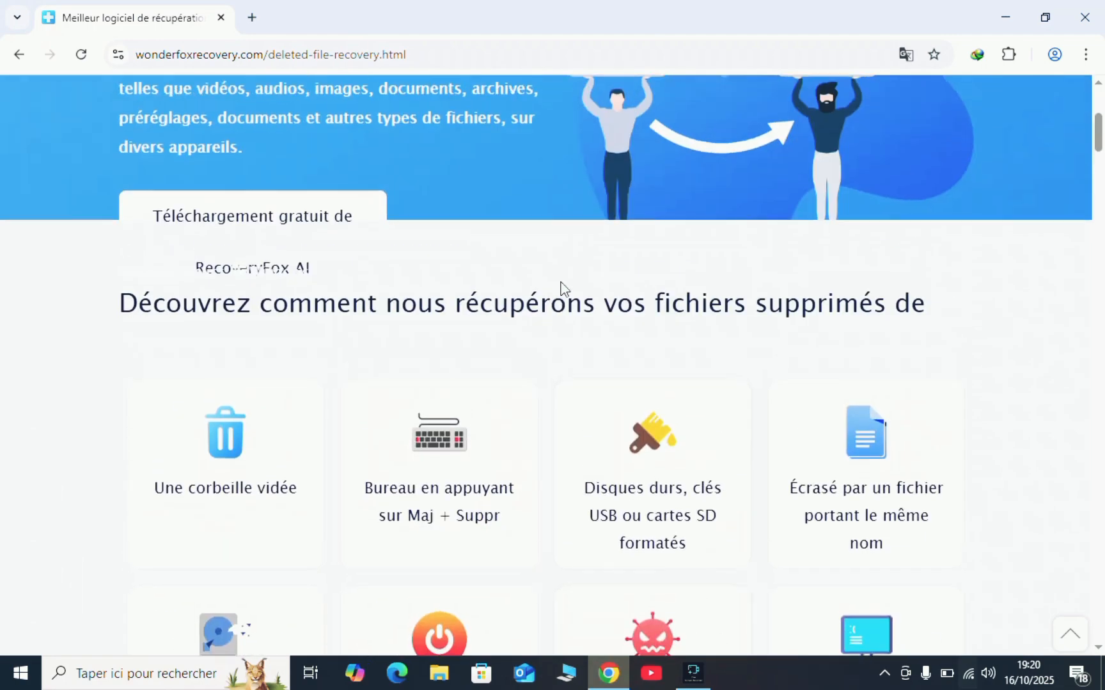
{"action": "scroll", "coordinate": [562, 282], "scroll_direction": "down", "scroll_amount": 1}
{"action": "scroll", "coordinate": [562, 282], "scroll_direction": "down", "scroll_amount": 6}
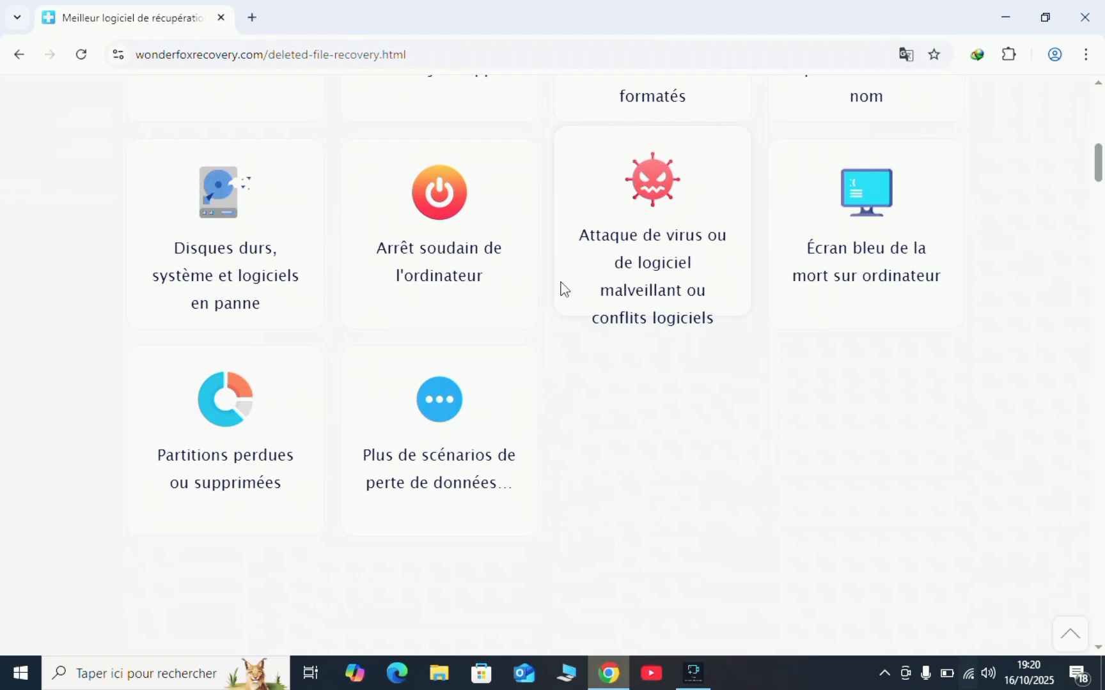
{"action": "scroll", "coordinate": [562, 283], "scroll_direction": "up", "scroll_amount": 2}
{"action": "scroll", "coordinate": [561, 283], "scroll_direction": "up", "scroll_amount": 2}
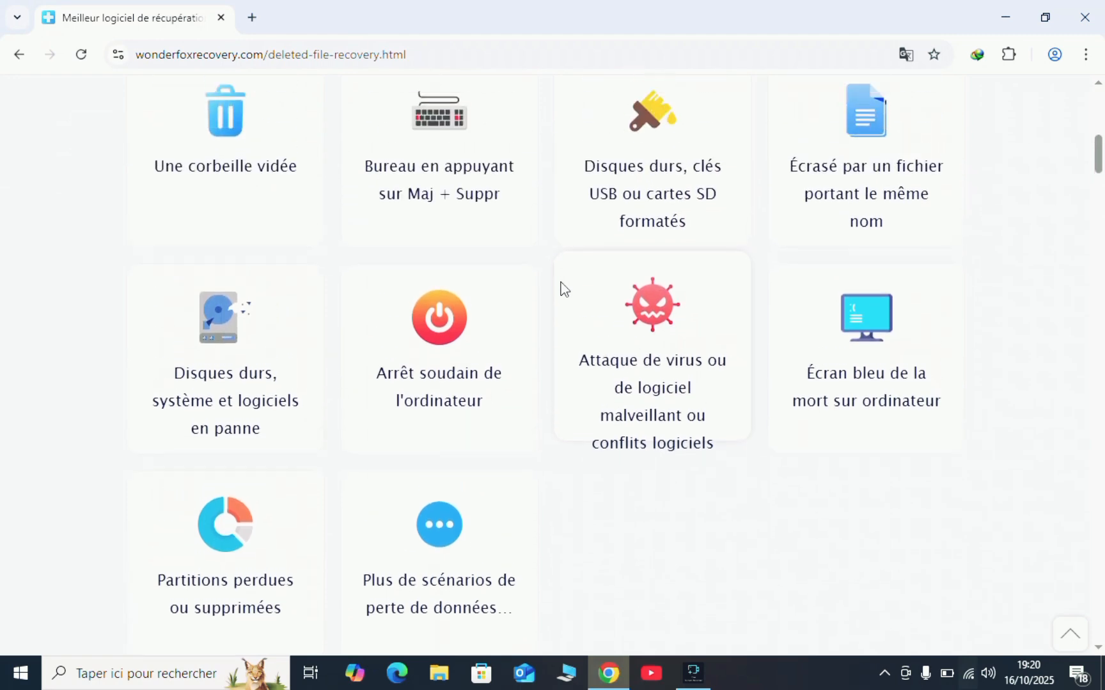
{"action": "scroll", "coordinate": [561, 283], "scroll_direction": "down", "scroll_amount": 1}
{"action": "scroll", "coordinate": [561, 283], "scroll_direction": "down", "scroll_amount": 20}
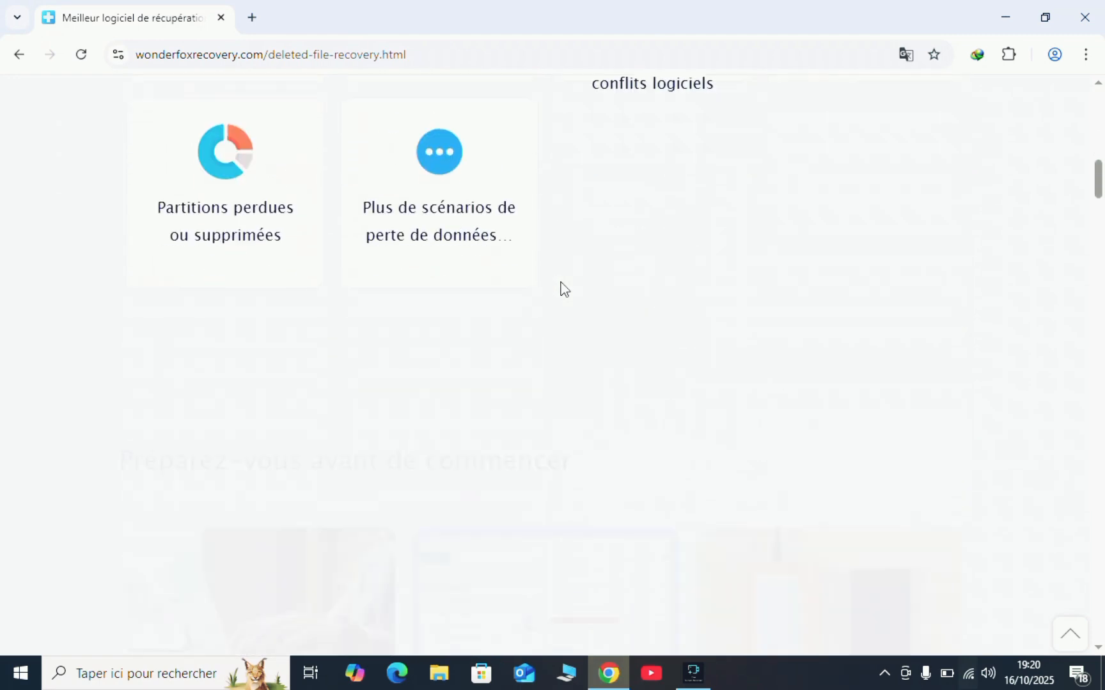
{"action": "scroll", "coordinate": [561, 288], "scroll_direction": "down", "scroll_amount": 8}
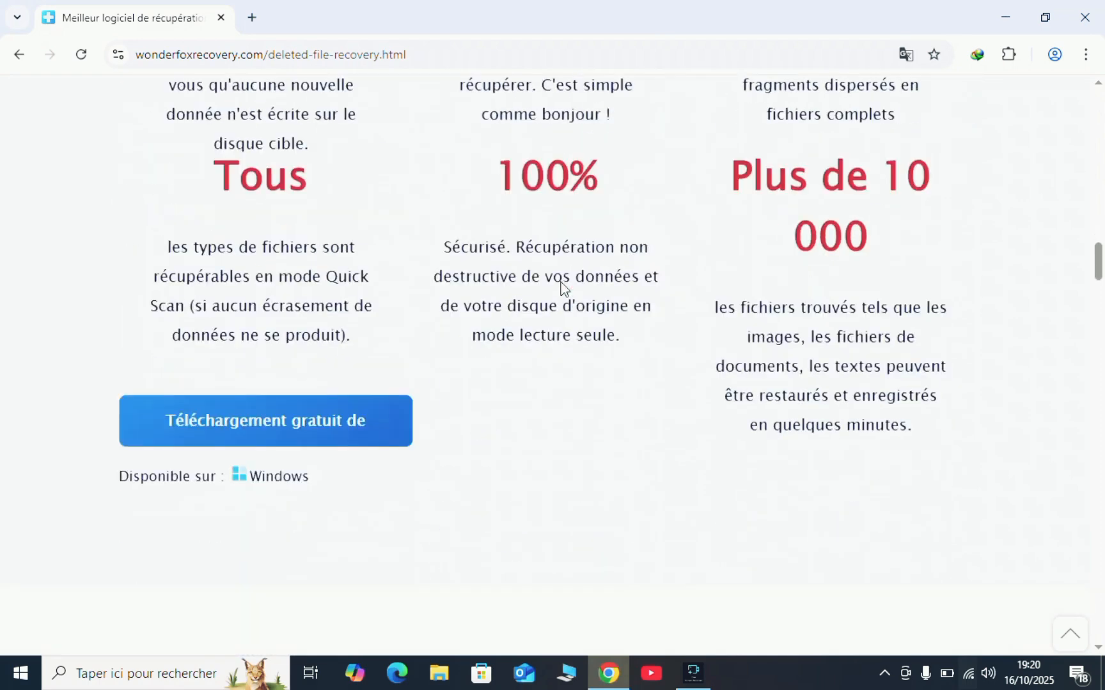
{"action": "scroll", "coordinate": [562, 283], "scroll_direction": "up", "scroll_amount": 4}
{"action": "scroll", "coordinate": [562, 283], "scroll_direction": "up", "scroll_amount": 4}
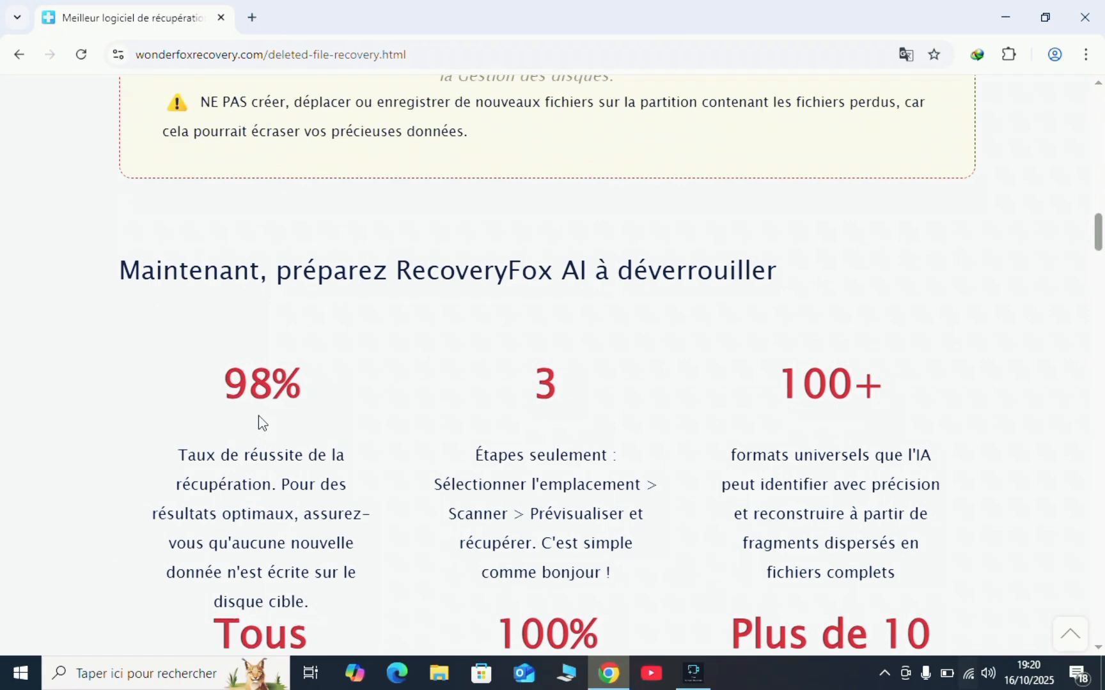
- Examine the RecoveryFox AI page's recovery rate, three-step process, supported formats and drive-safety claims down to the download option
{"action": "scroll", "coordinate": [259, 422], "scroll_direction": "down", "scroll_amount": 1}
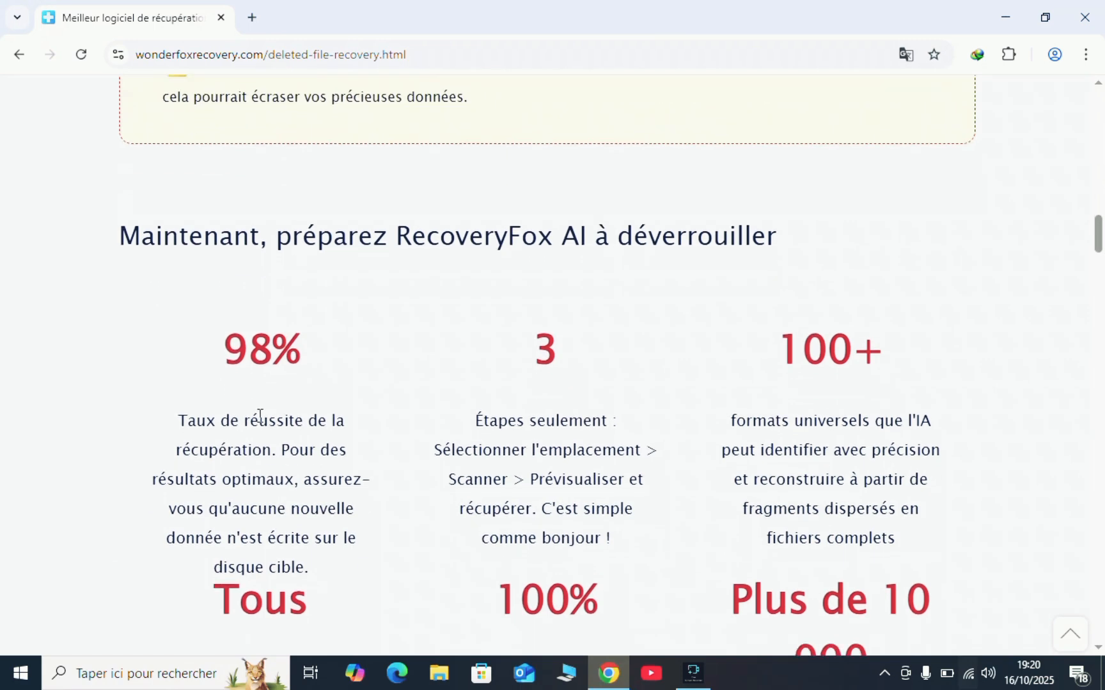
{"action": "scroll", "coordinate": [260, 417], "scroll_direction": "up", "scroll_amount": 1}
{"action": "scroll", "coordinate": [261, 416], "scroll_direction": "down", "scroll_amount": 3}
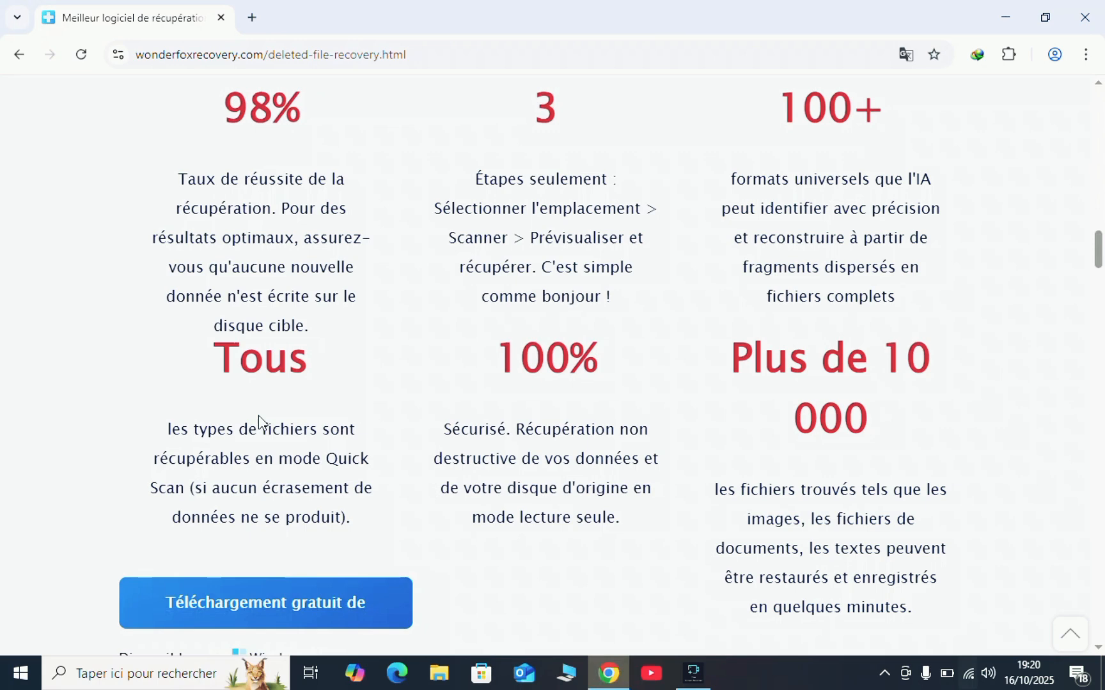
{"action": "scroll", "coordinate": [259, 420], "scroll_direction": "up", "scroll_amount": 1}
{"action": "scroll", "coordinate": [259, 419], "scroll_direction": "down", "scroll_amount": 1}
{"action": "scroll", "coordinate": [259, 419], "scroll_direction": "up", "scroll_amount": 1}
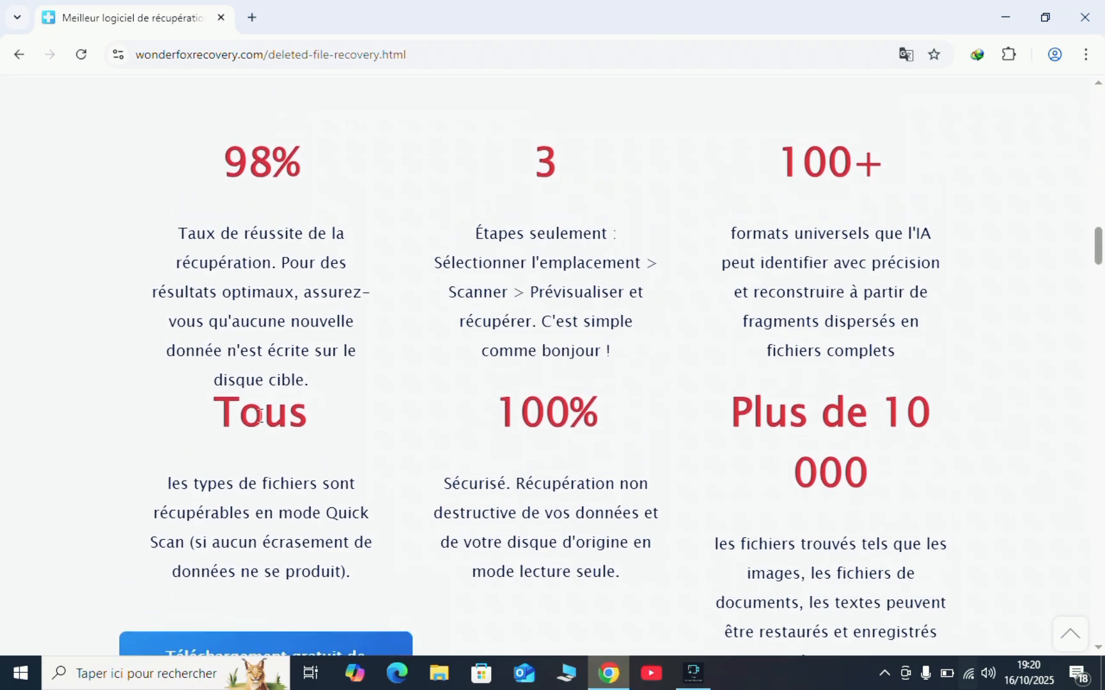
{"action": "scroll", "coordinate": [259, 415], "scroll_direction": "down", "scroll_amount": 1}
{"action": "scroll", "coordinate": [259, 416], "scroll_direction": "down", "scroll_amount": 3}
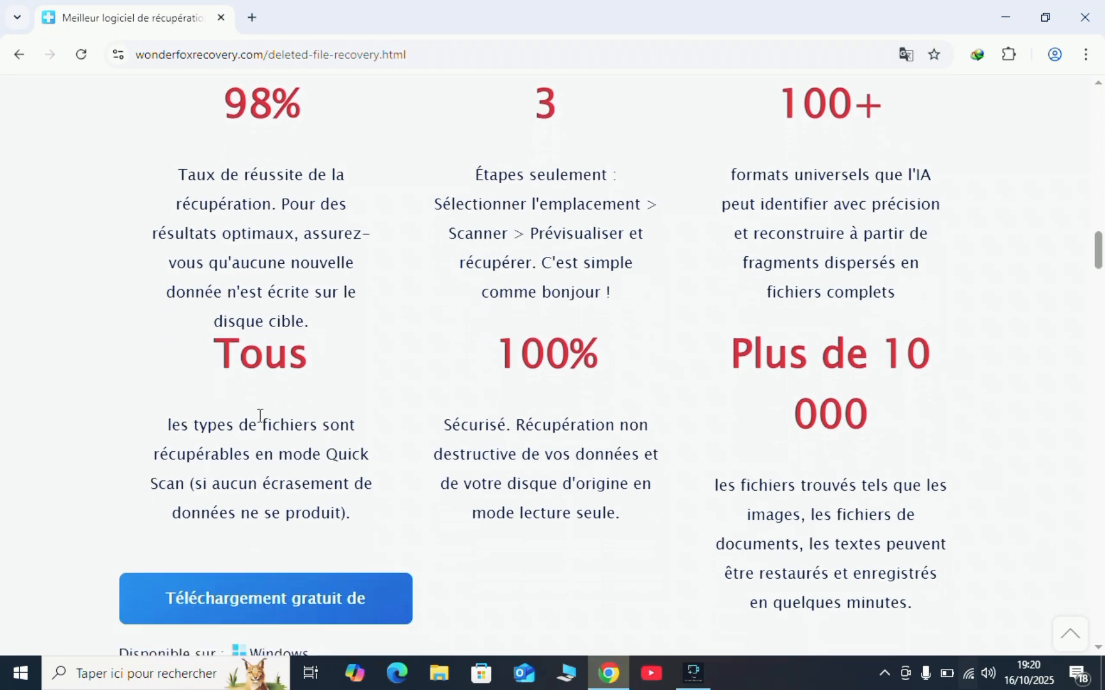
{"action": "scroll", "coordinate": [260, 416], "scroll_direction": "up", "scroll_amount": 1}
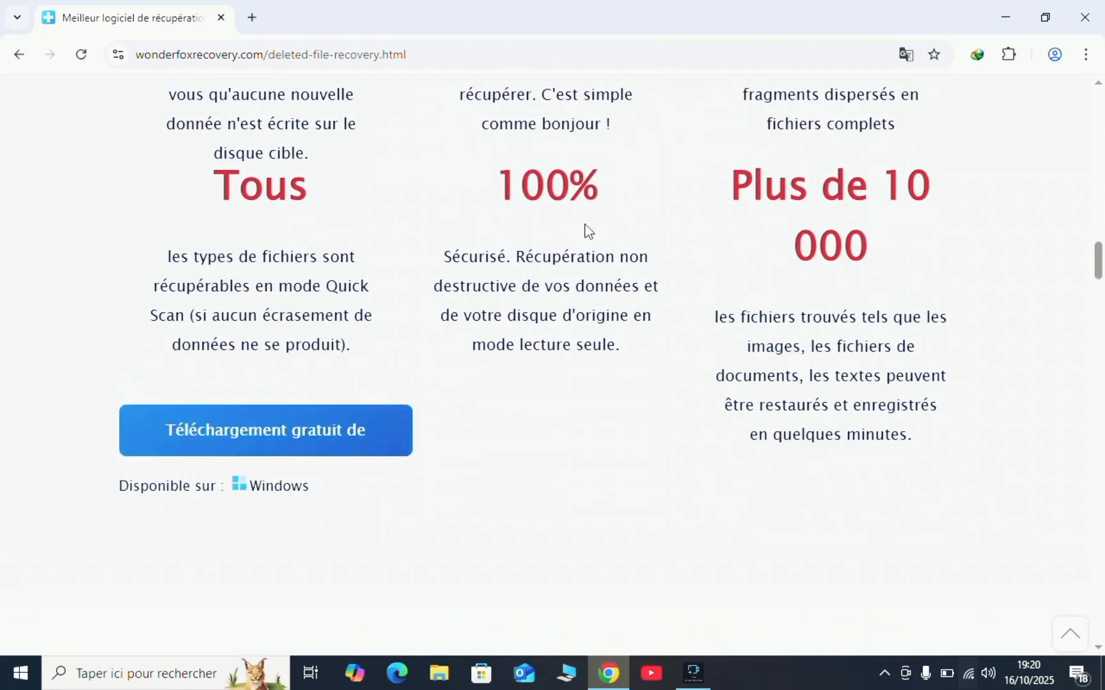
- Request the free RecoveryFox AI download for Windows, reusing the existing complete file instead of a duplicate, and close the browser
{"action": "left_click", "coordinate": [285, 444]}
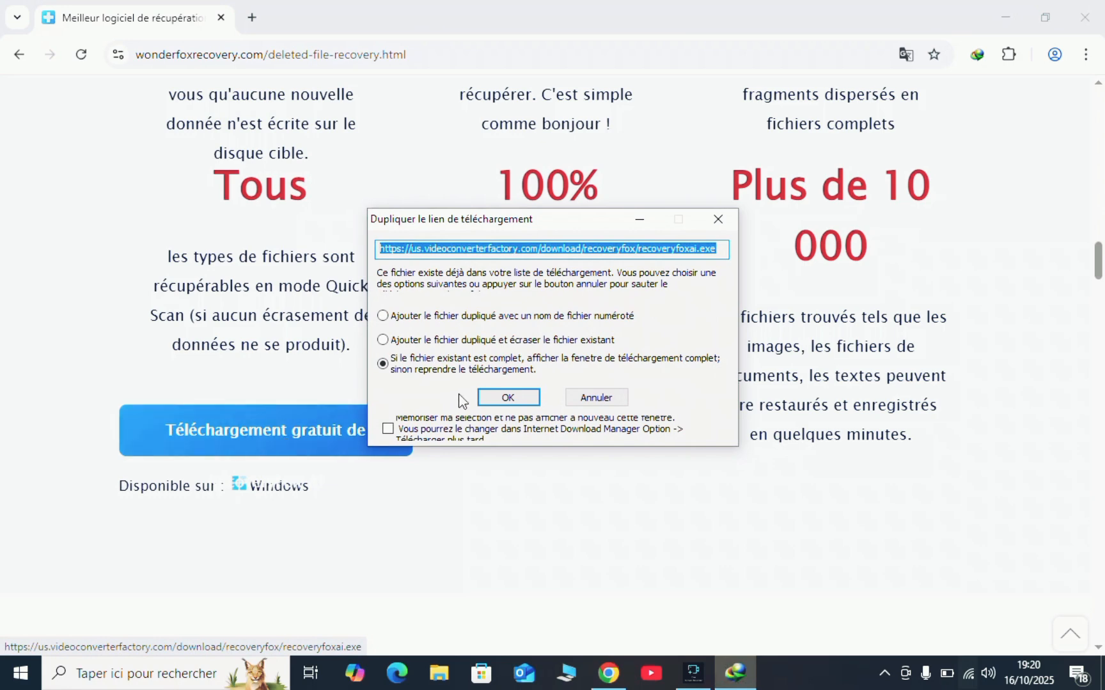
{"action": "left_click", "coordinate": [506, 399]}
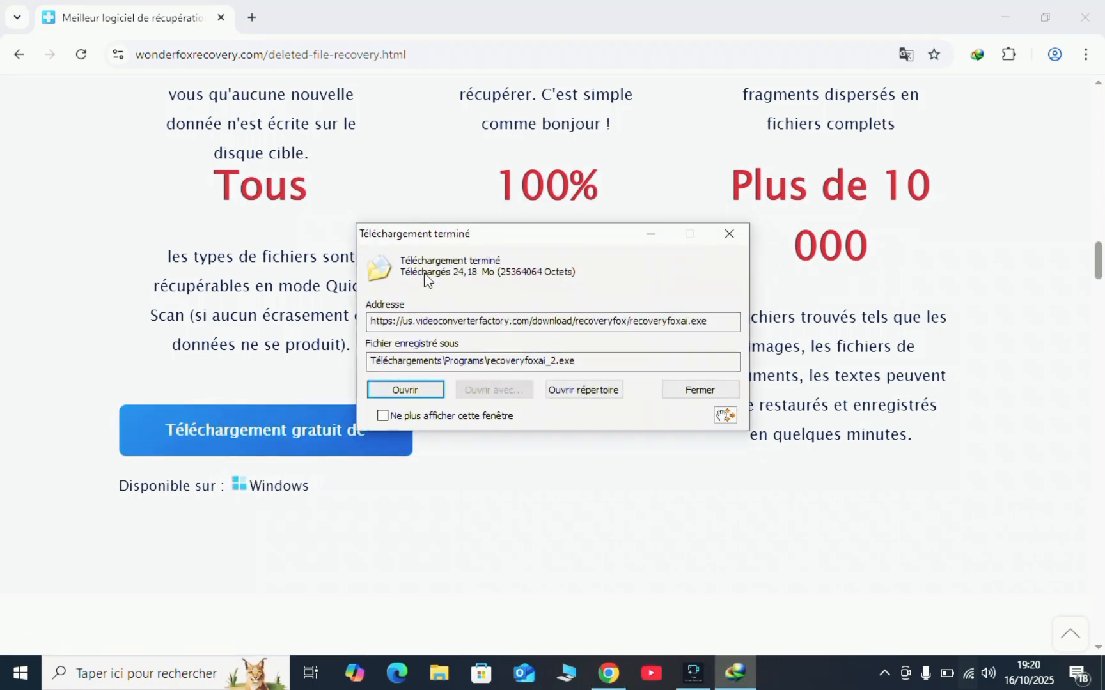
{"action": "left_click", "coordinate": [684, 390]}
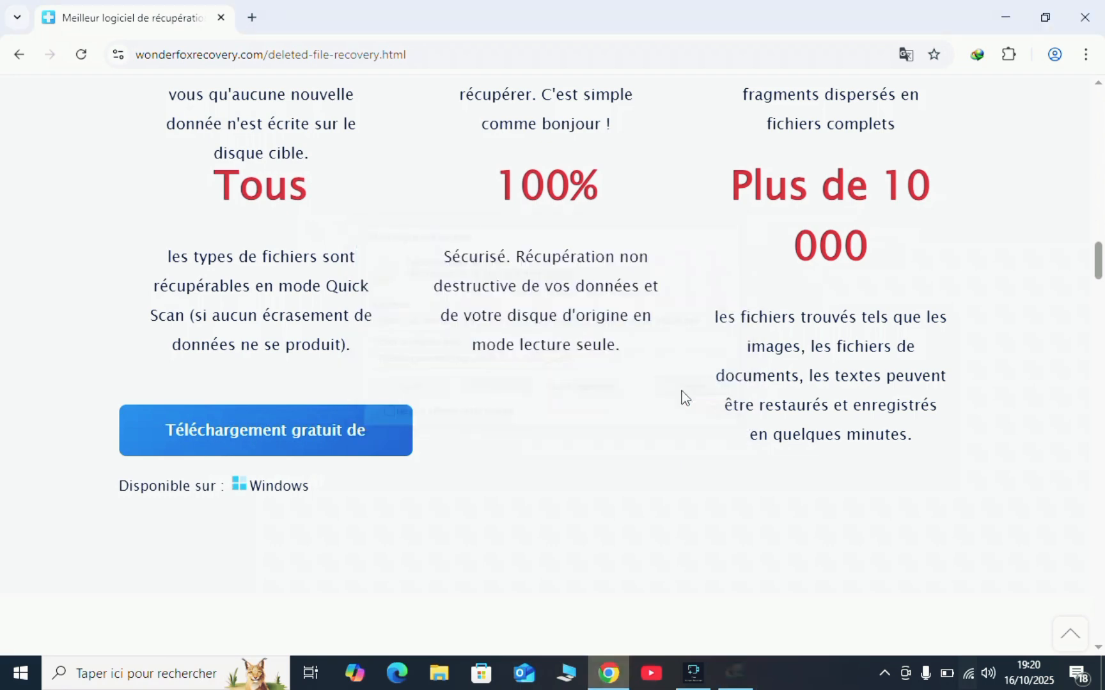
{"action": "left_click", "coordinate": [1101, 26]}
- Open the Programs folder inside Téléchargements in File Explorer and run the recoveryfoxai_2 installer
{"action": "left_click", "coordinate": [439, 673]}
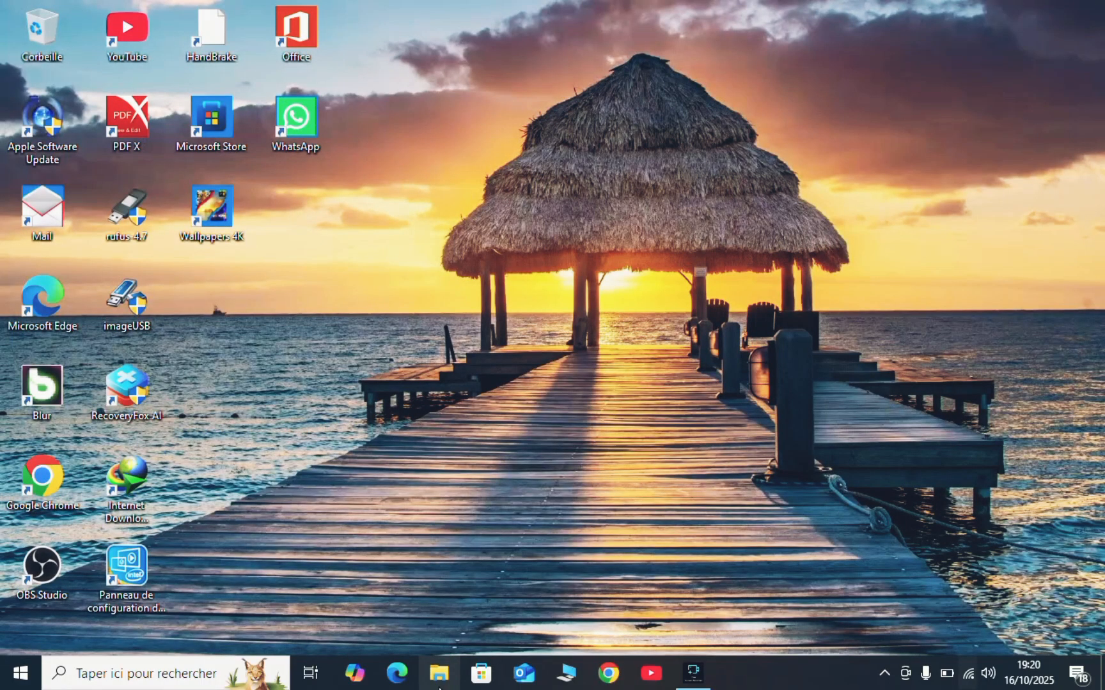
{"action": "left_click", "coordinate": [53, 315]}
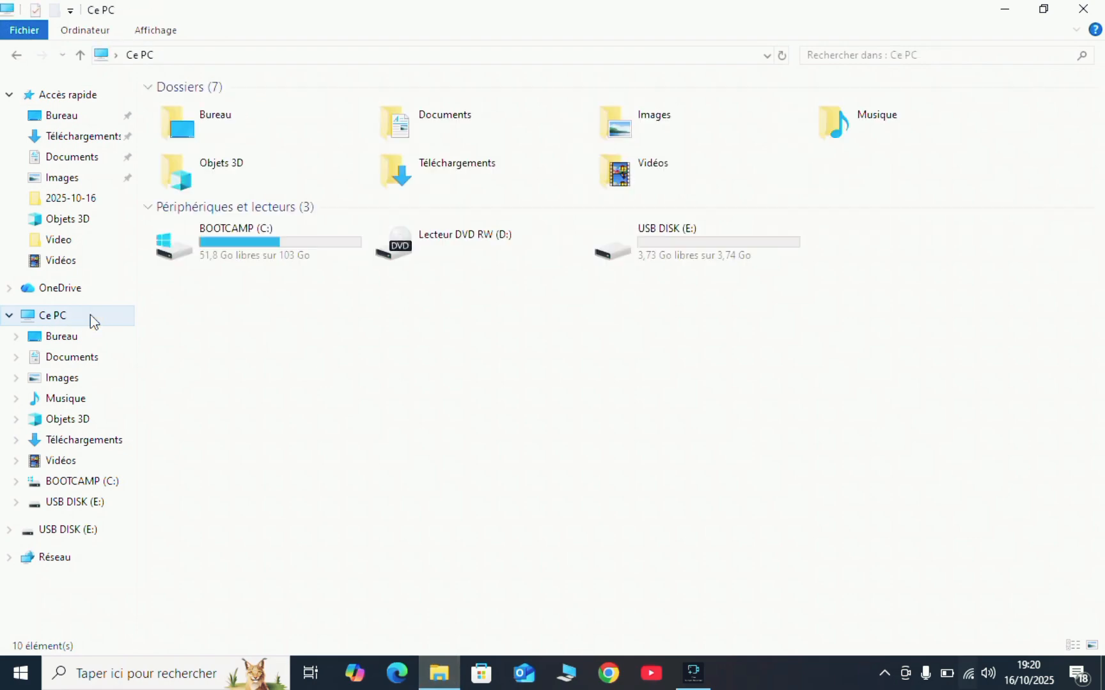
{"action": "double_click", "coordinate": [474, 172]}
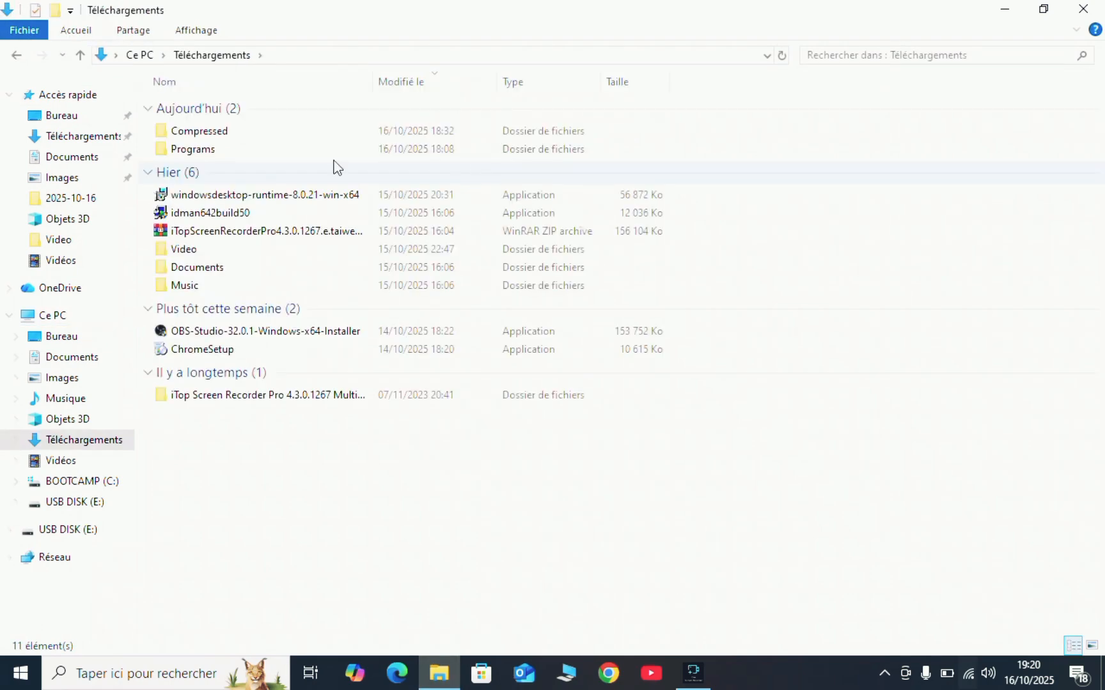
{"action": "left_click", "coordinate": [191, 153]}
{"action": "double_click", "coordinate": [192, 149]}
{"action": "double_click", "coordinate": [224, 131]}
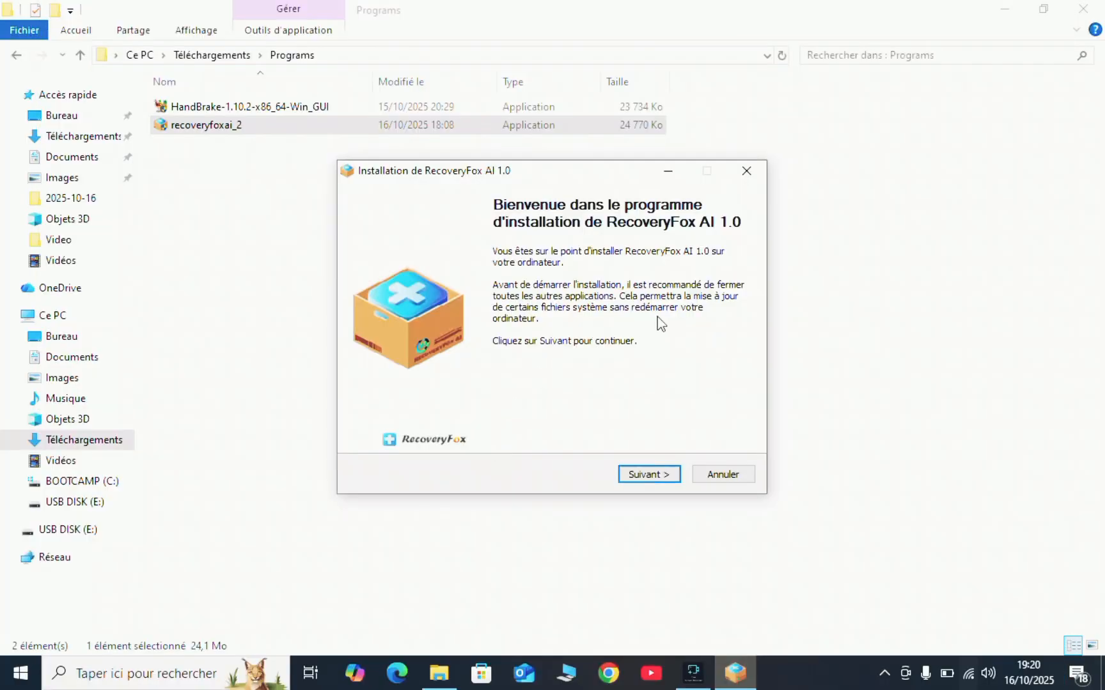
- Accept the licence, install RecoveryFox AI 1.0 in C:\Program Files (x86)\RecoveryFox\RecoveryFox AI\, and finish setup with the launch option enabled
{"action": "left_click", "coordinate": [661, 481]}
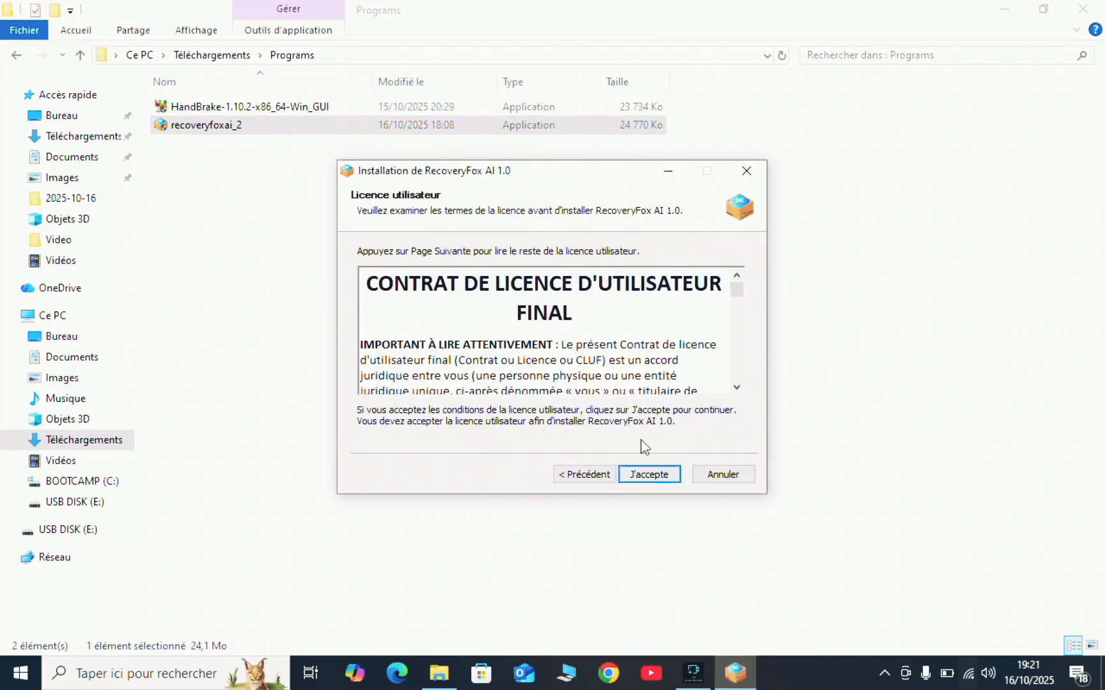
{"action": "left_click", "coordinate": [645, 475]}
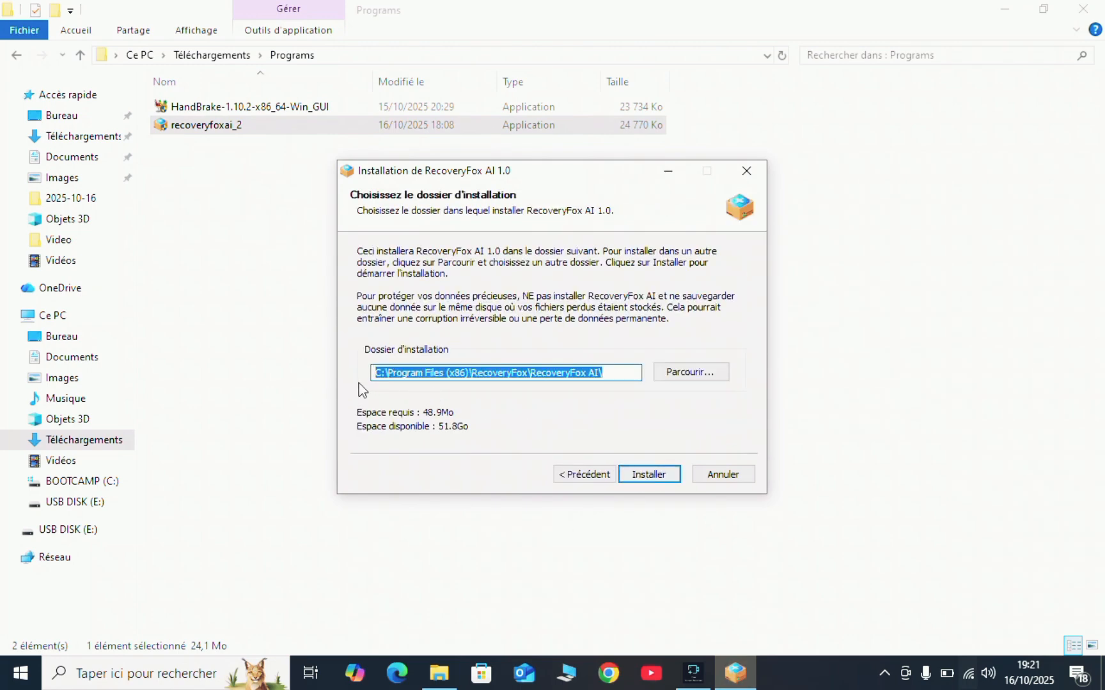
{"action": "left_click", "coordinate": [652, 475]}
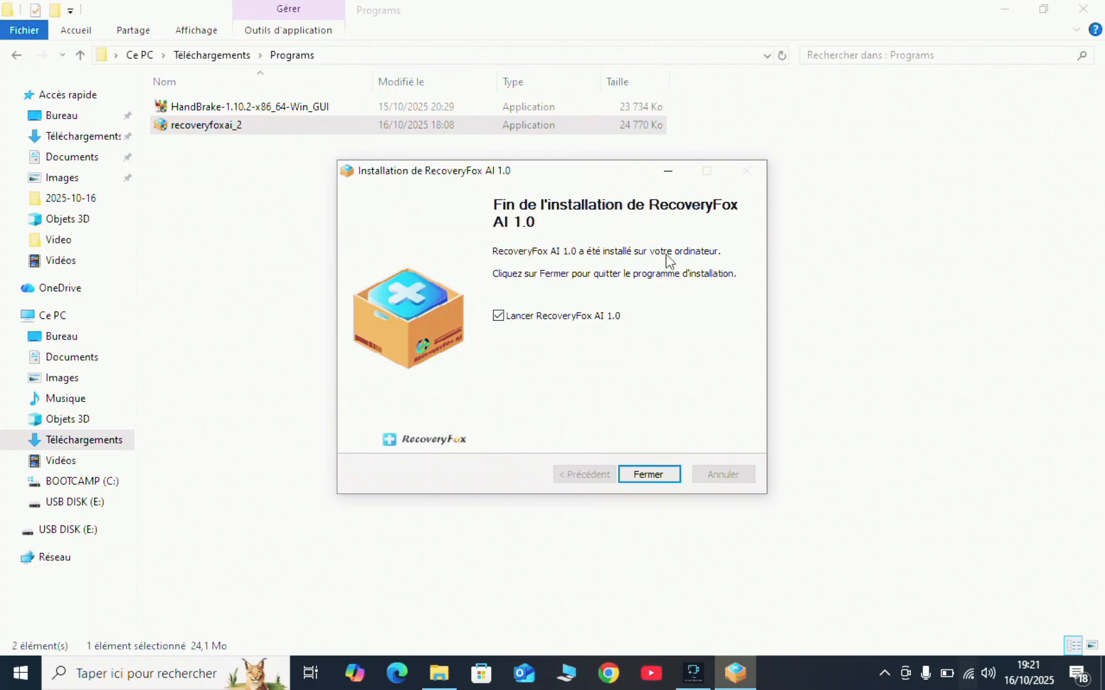
{"action": "left_click", "coordinate": [646, 473]}
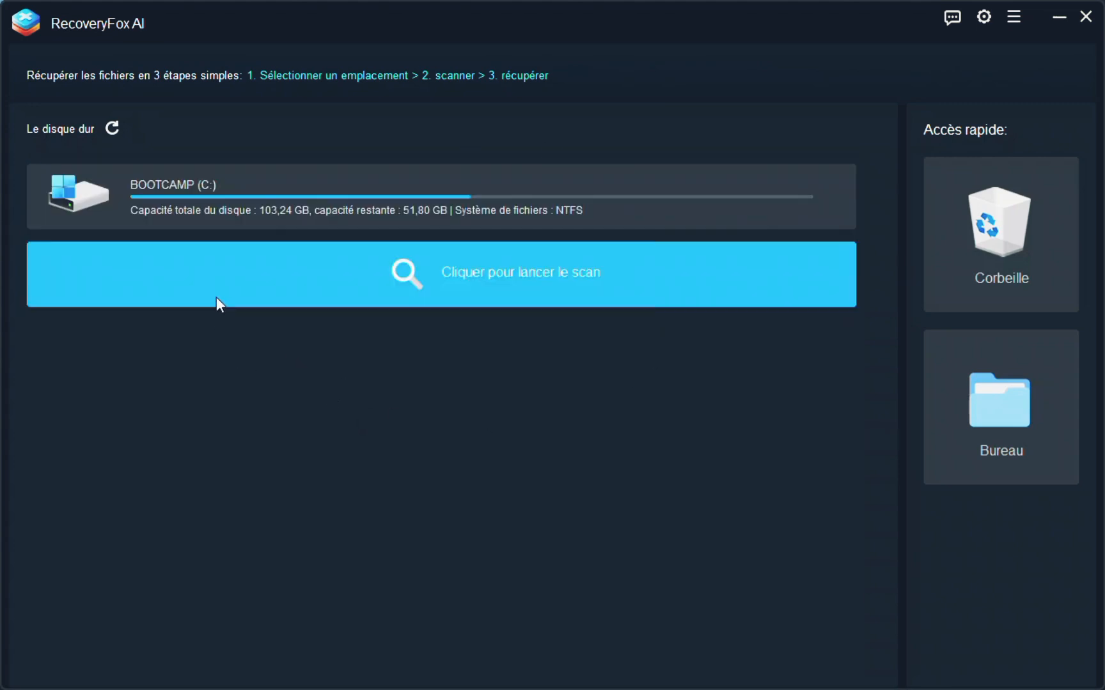
- Start a scan of USB DISK (E:), dismissing the scan-mode notice, and expand the drive in the results tree
{"action": "left_click", "coordinate": [216, 297]}
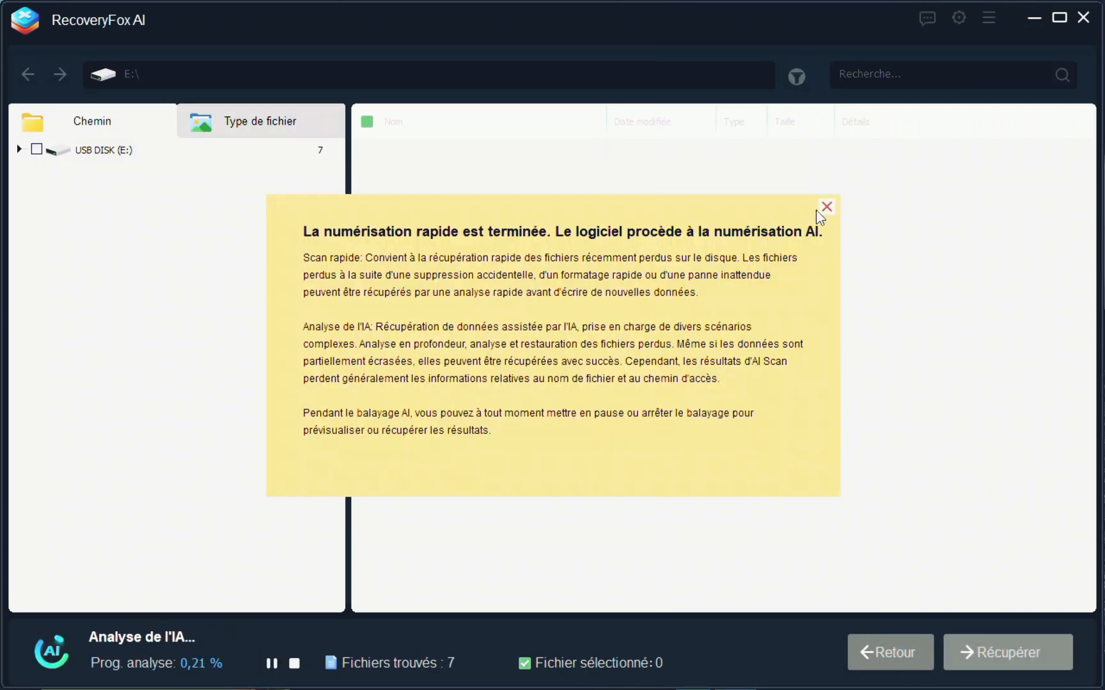
{"action": "left_click", "coordinate": [827, 206]}
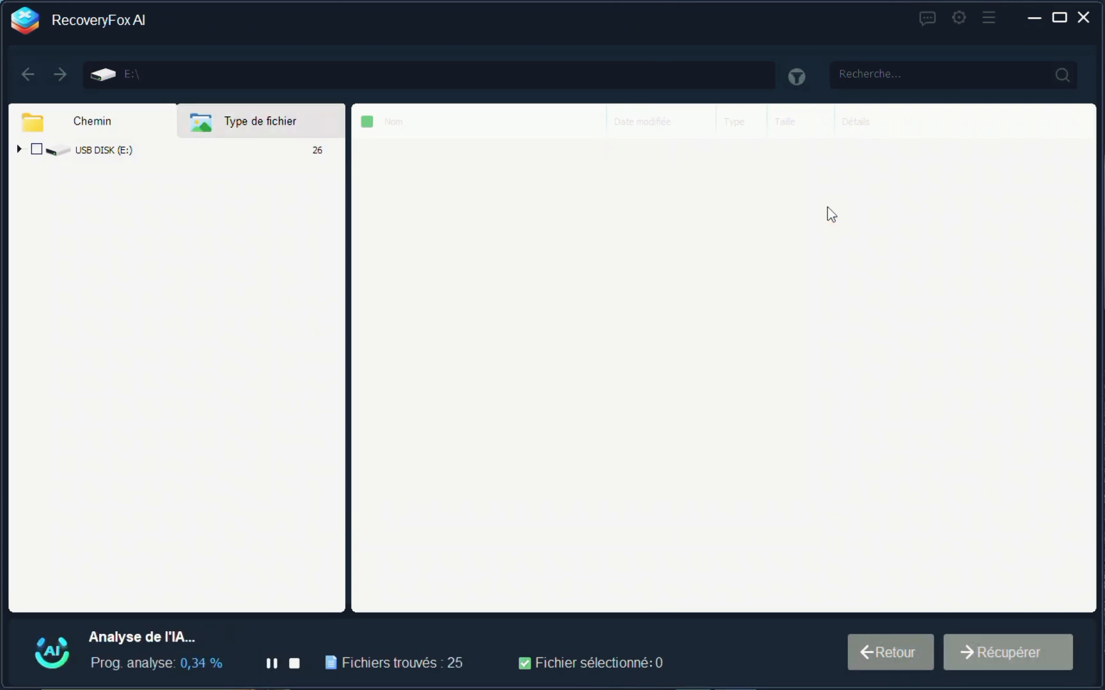
{"action": "left_click", "coordinate": [20, 149]}
{"action": "left_click", "coordinate": [20, 150]}
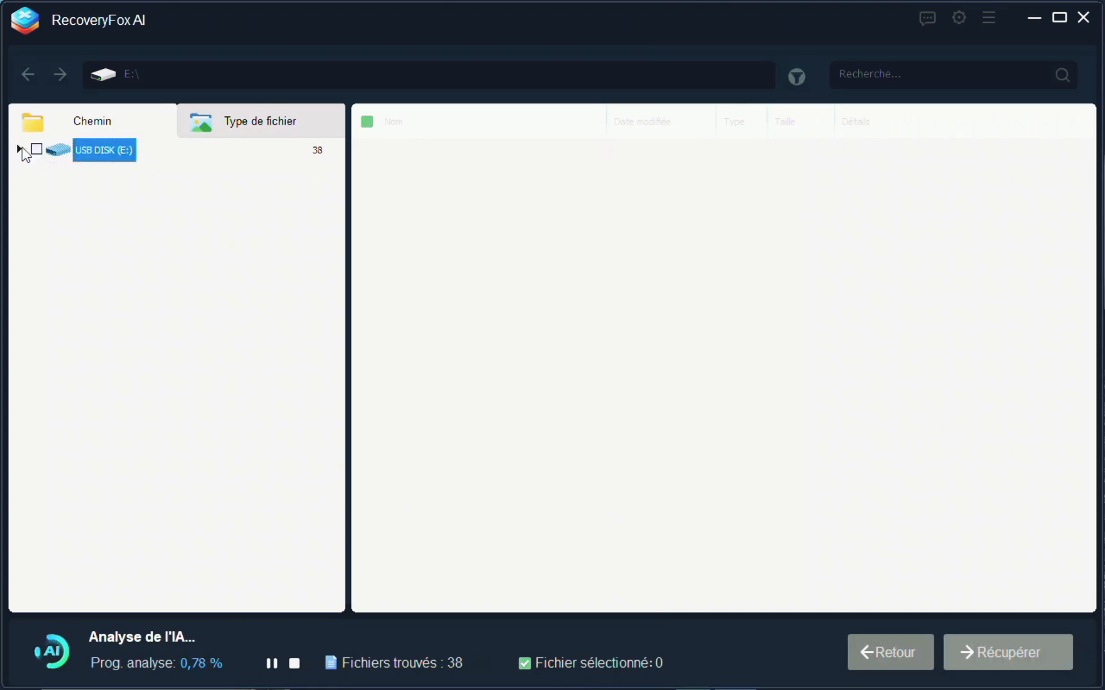
{"action": "left_click", "coordinate": [20, 150]}
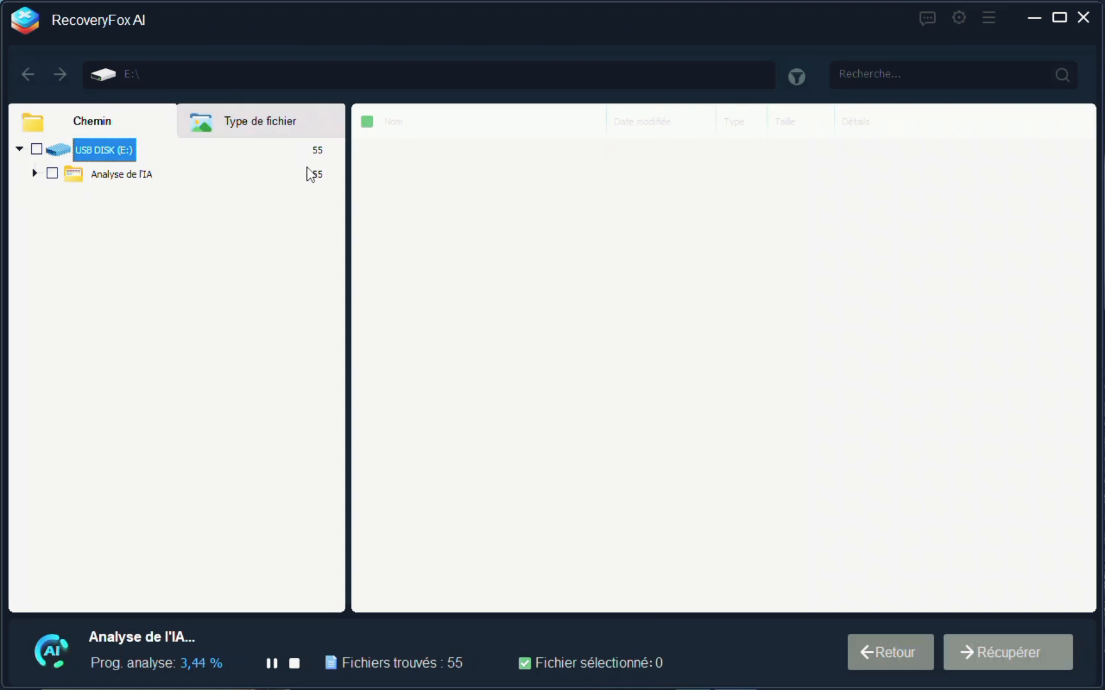
- Inspect the file-type folders found under Analyse de l'IA on USB DISK (E:) while the scan runs
{"action": "left_click", "coordinate": [18, 150]}
{"action": "left_click", "coordinate": [18, 151]}
{"action": "left_click", "coordinate": [35, 173]}
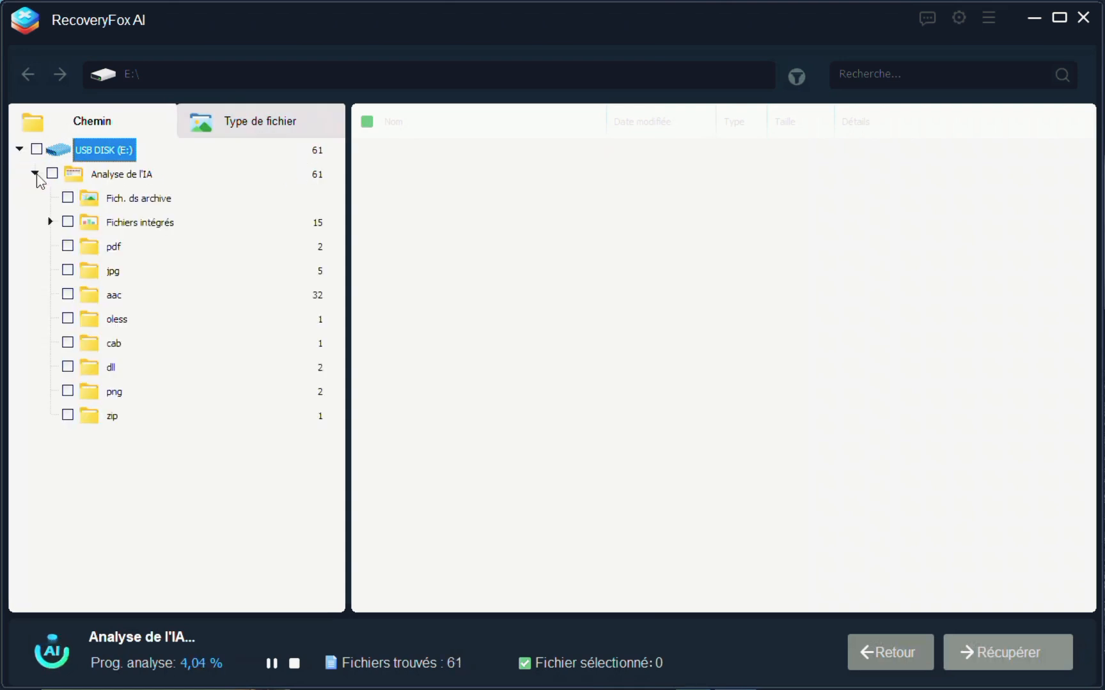
{"action": "left_click", "coordinate": [37, 174]}
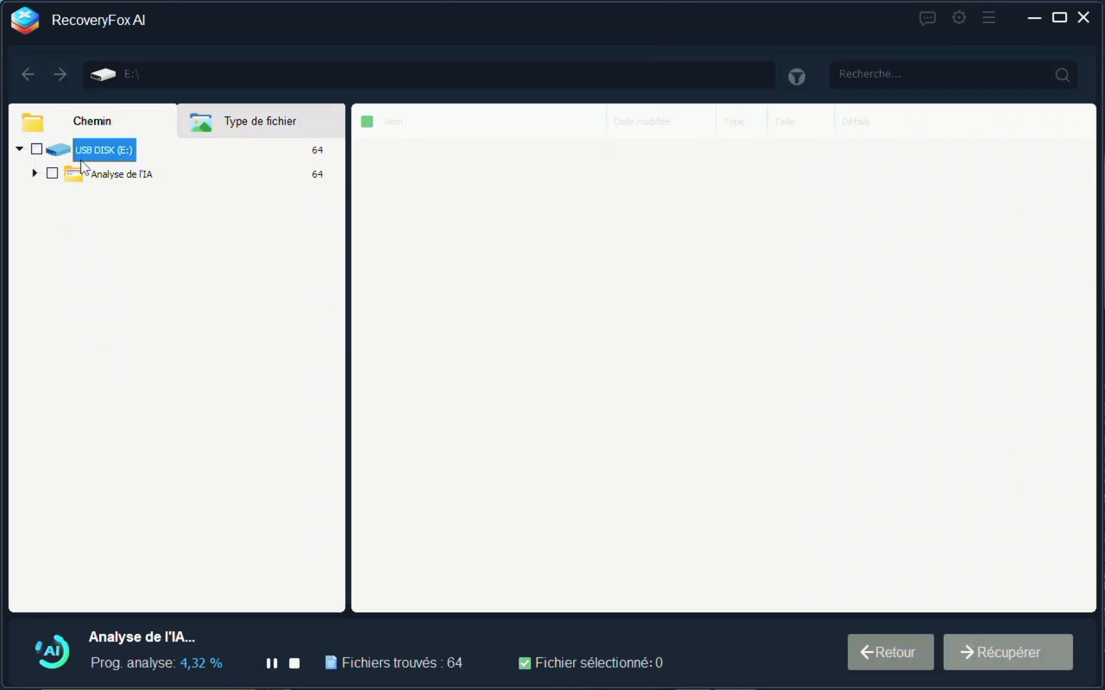
{"action": "left_click", "coordinate": [19, 149]}
{"action": "left_click", "coordinate": [20, 149]}
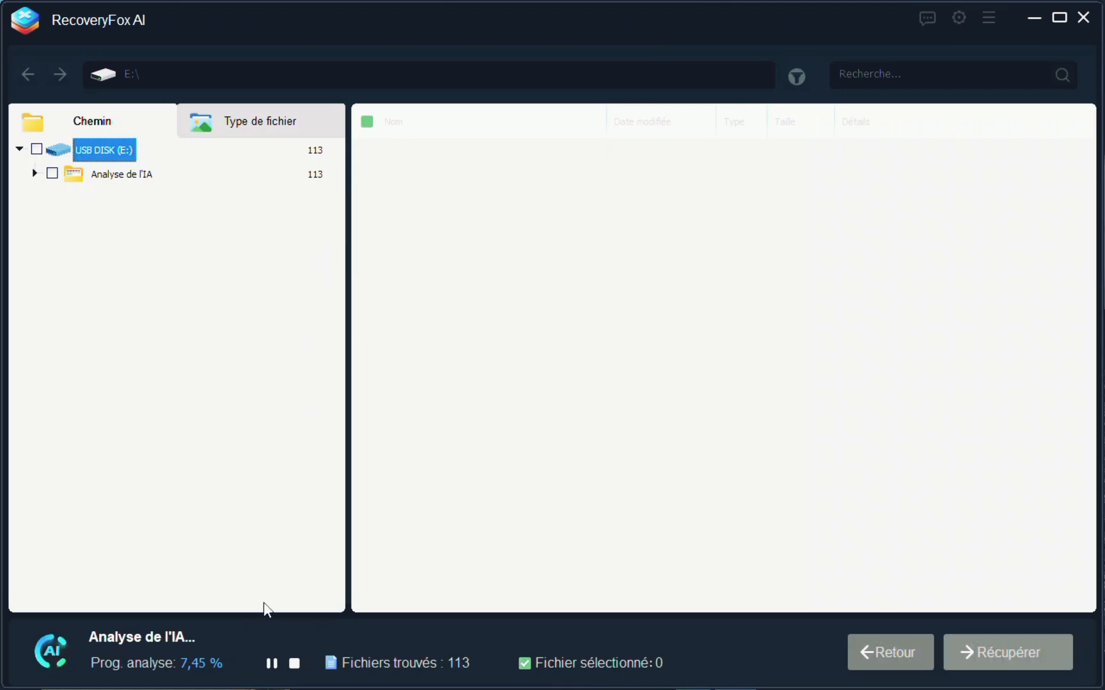
- Stop the AI scan early and select the whole Analyse de l'IA folder for recovery
{"action": "left_click", "coordinate": [294, 663]}
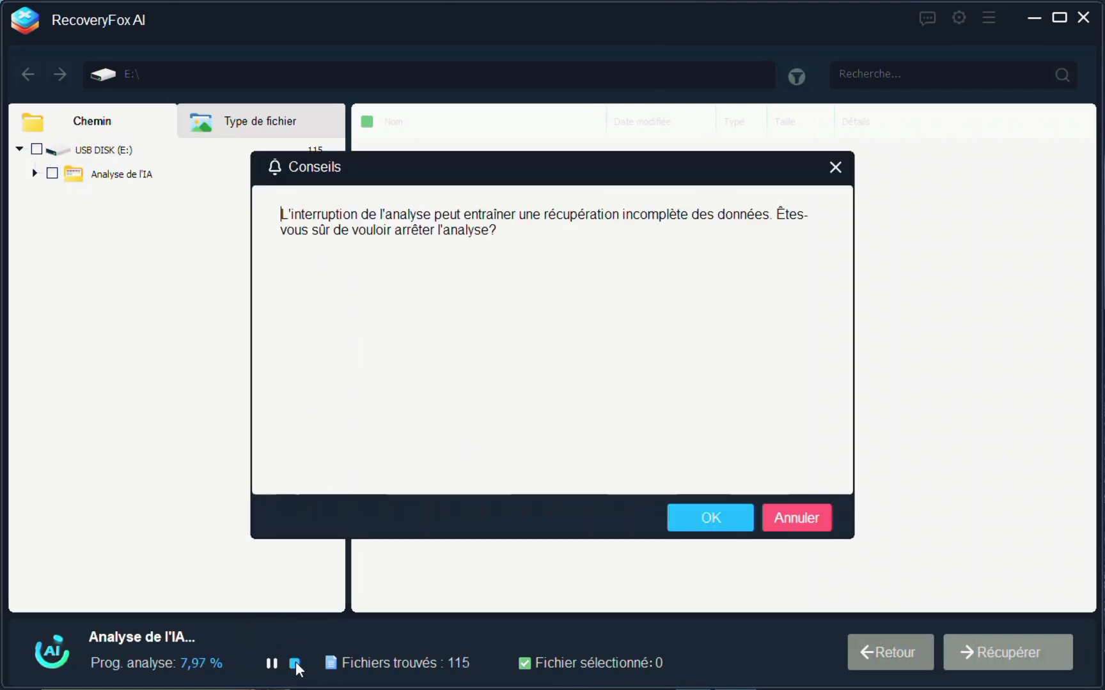
{"action": "left_click", "coordinate": [715, 521]}
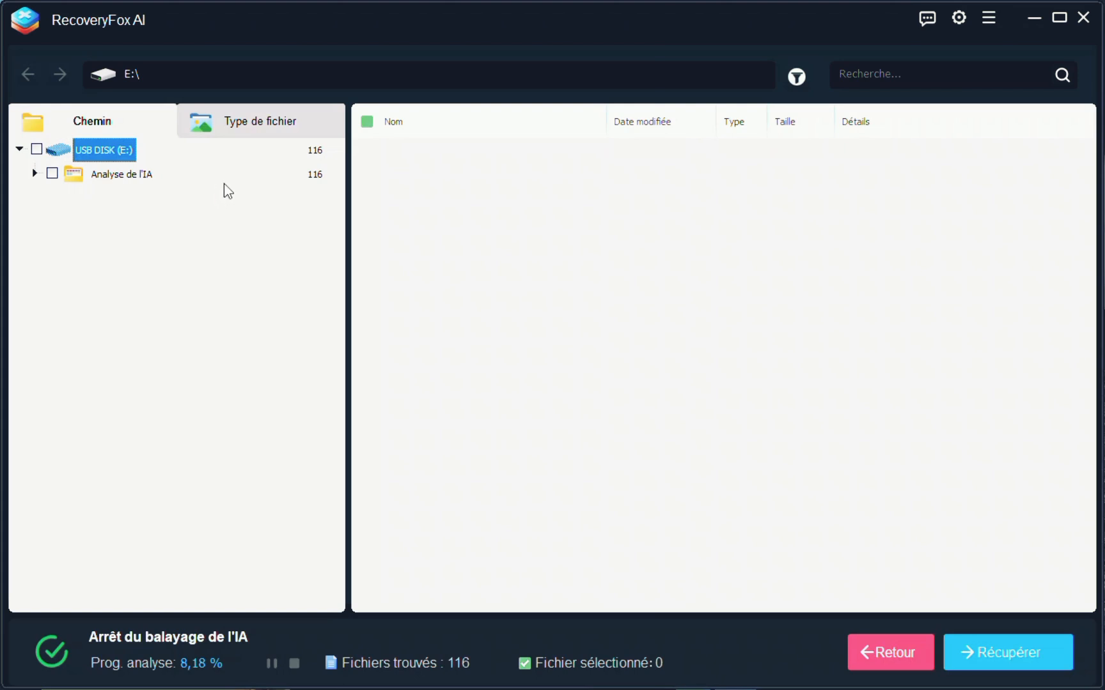
{"action": "left_click", "coordinate": [52, 173]}
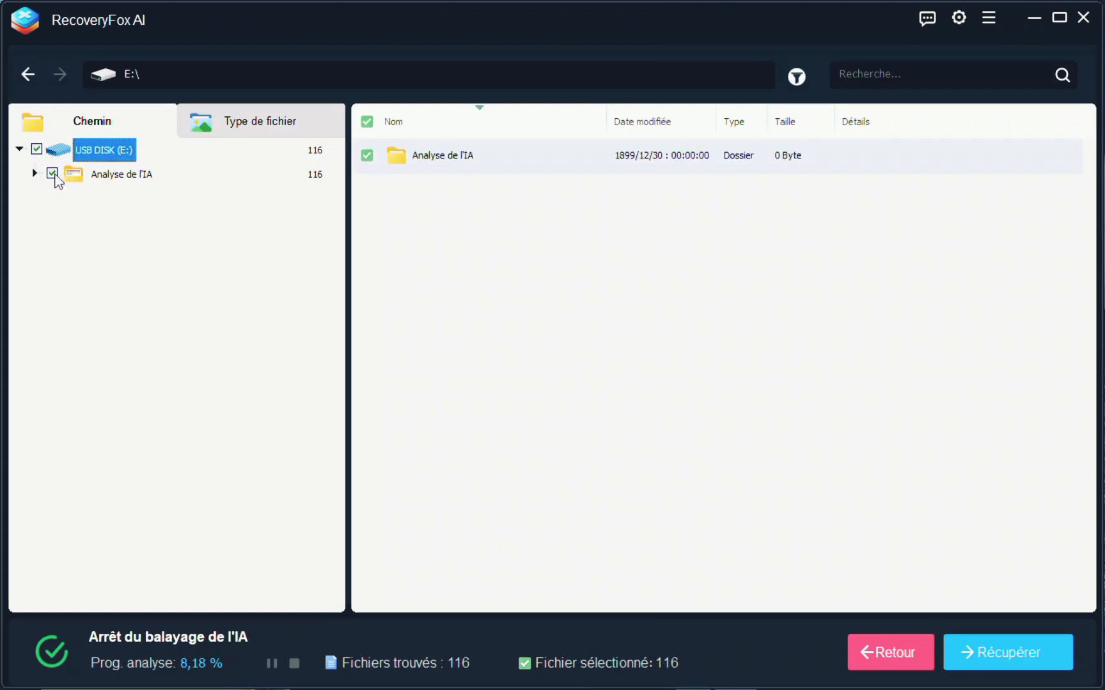
- Recover the selected files, choosing the external drive F: as the save location
{"action": "left_click", "coordinate": [985, 651]}
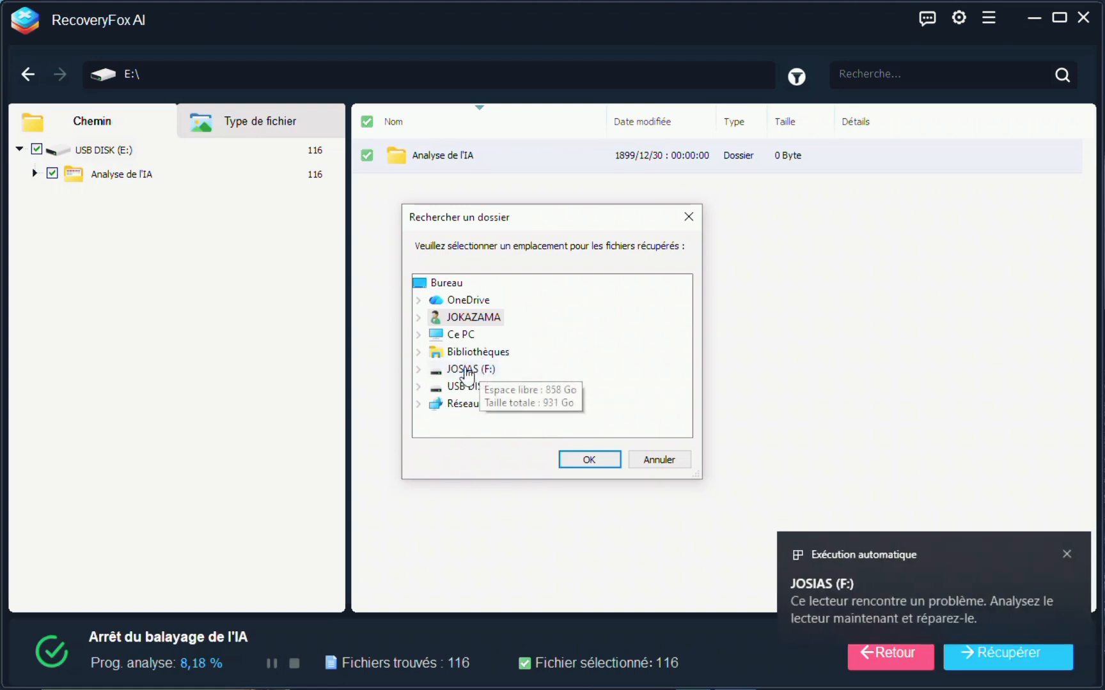
{"action": "double_click", "coordinate": [467, 370]}
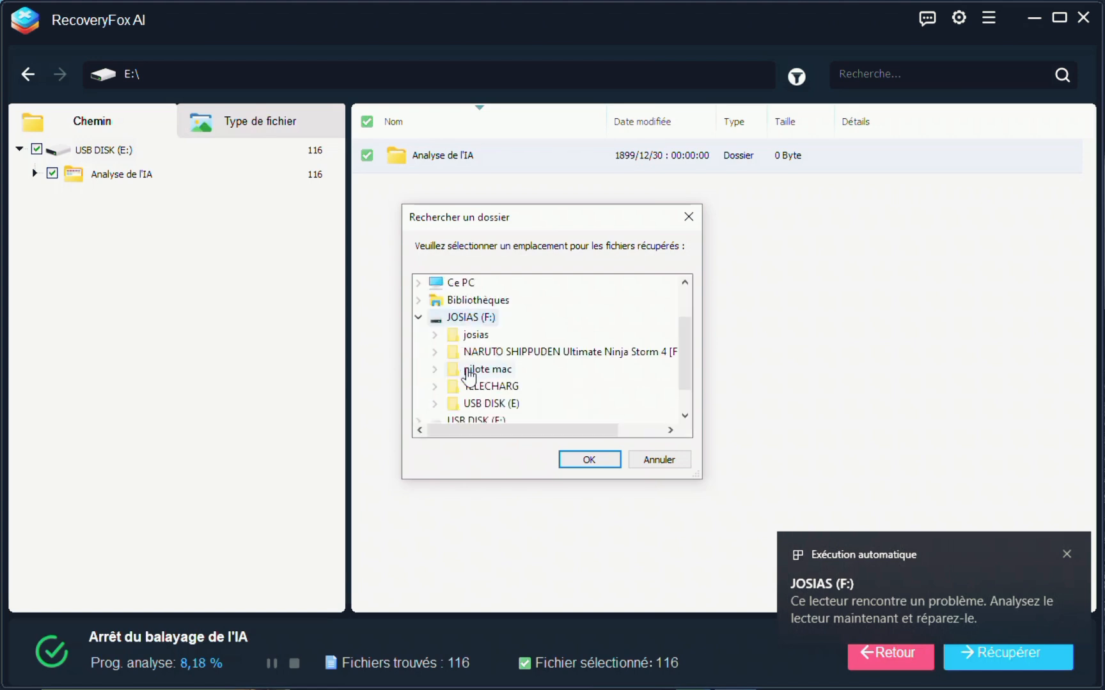
{"action": "left_click", "coordinate": [591, 460]}
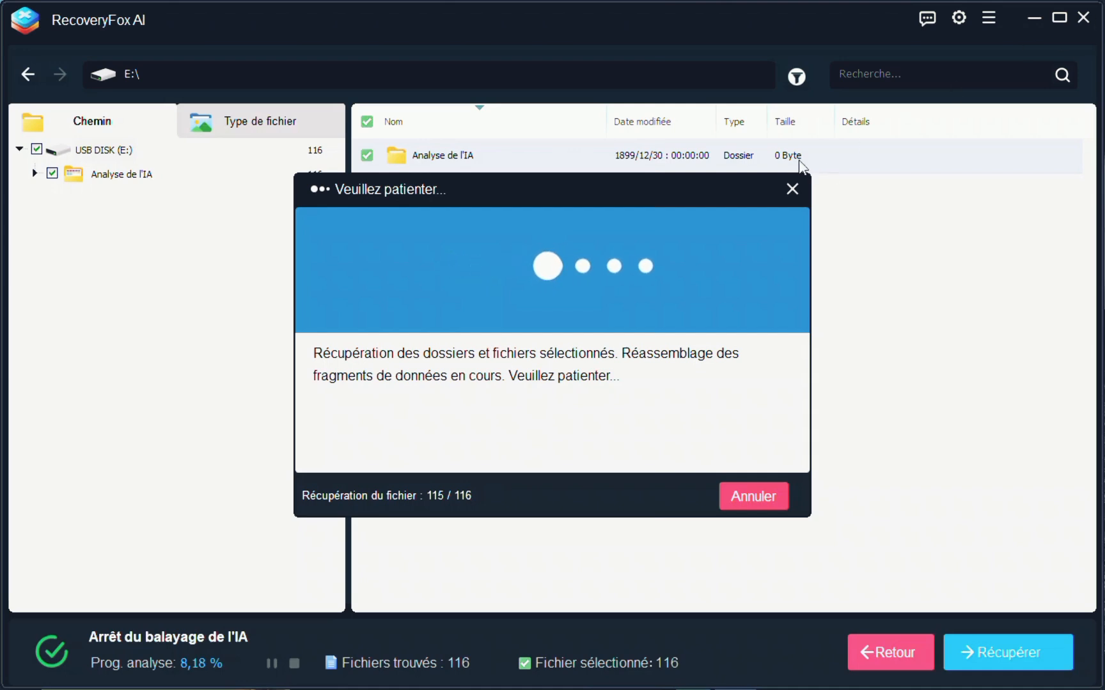
- Try to cancel the running recovery, and dismiss the write-error, progress and completion dialogs
{"action": "left_click", "coordinate": [755, 503]}
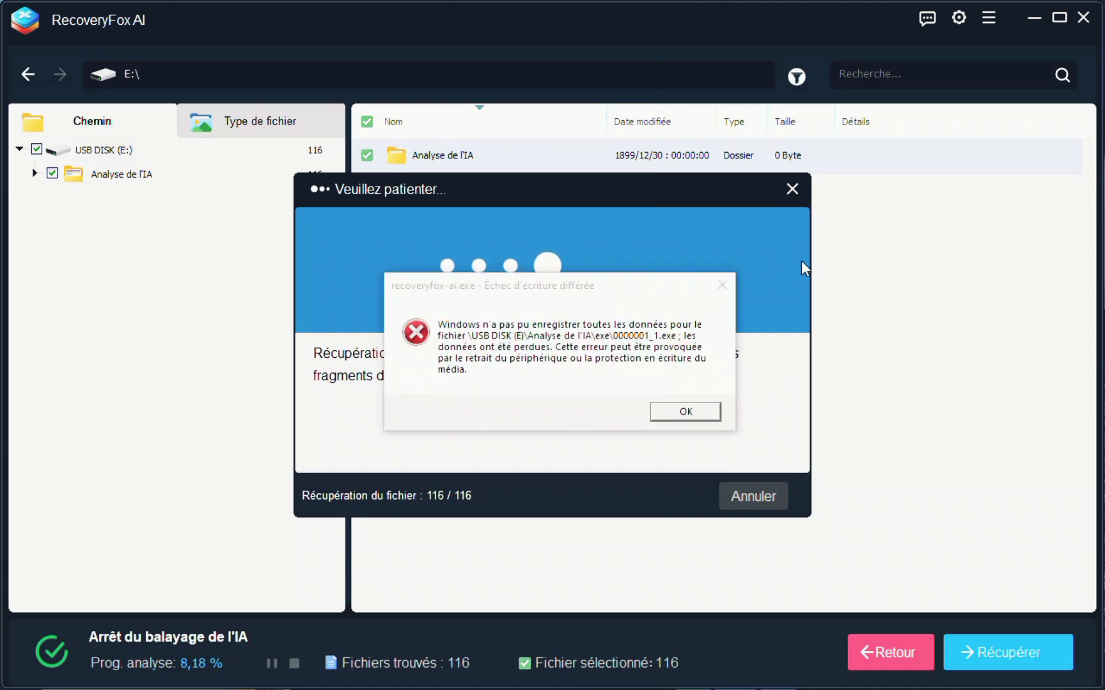
{"action": "left_click", "coordinate": [704, 414]}
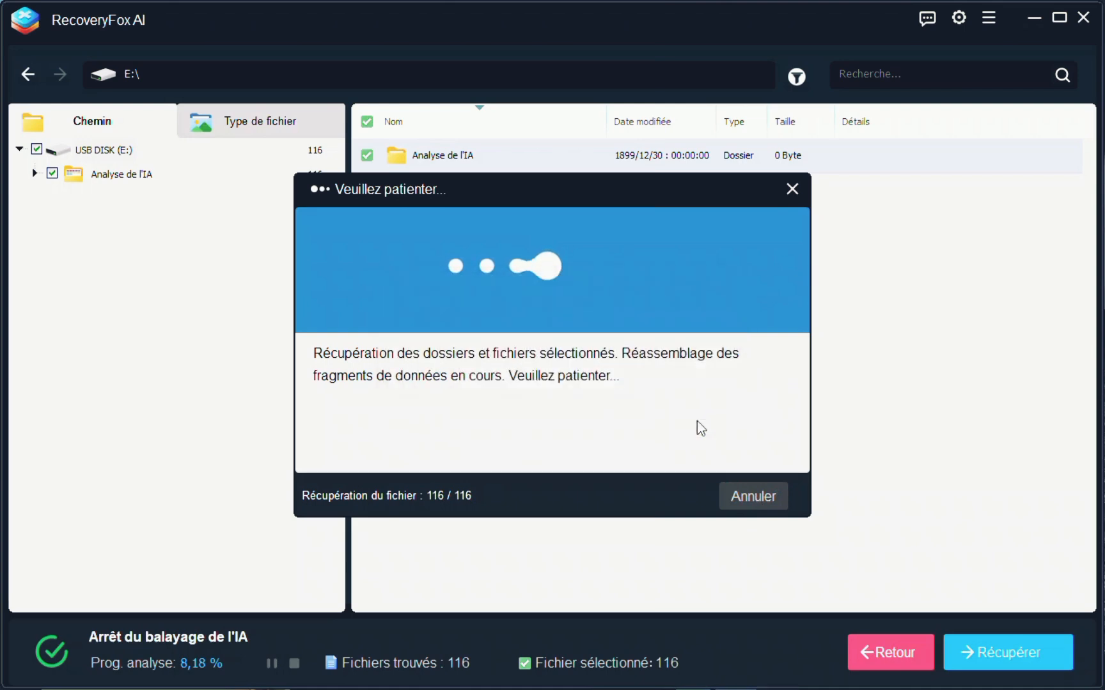
{"action": "left_click", "coordinate": [792, 190]}
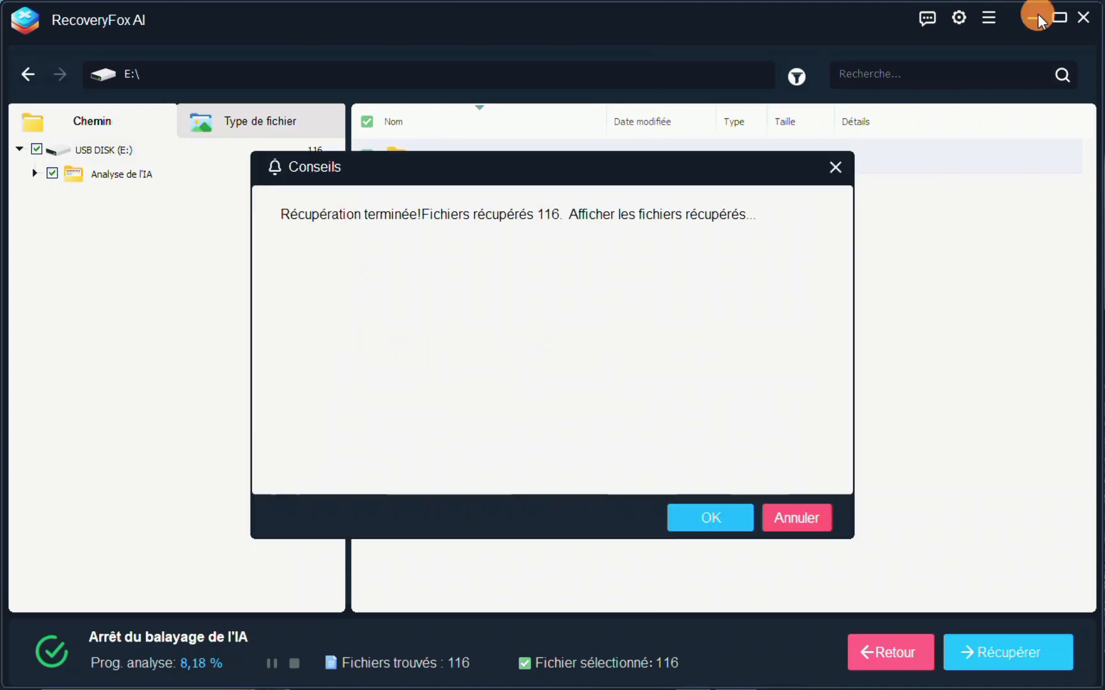
{"action": "left_click", "coordinate": [837, 169]}
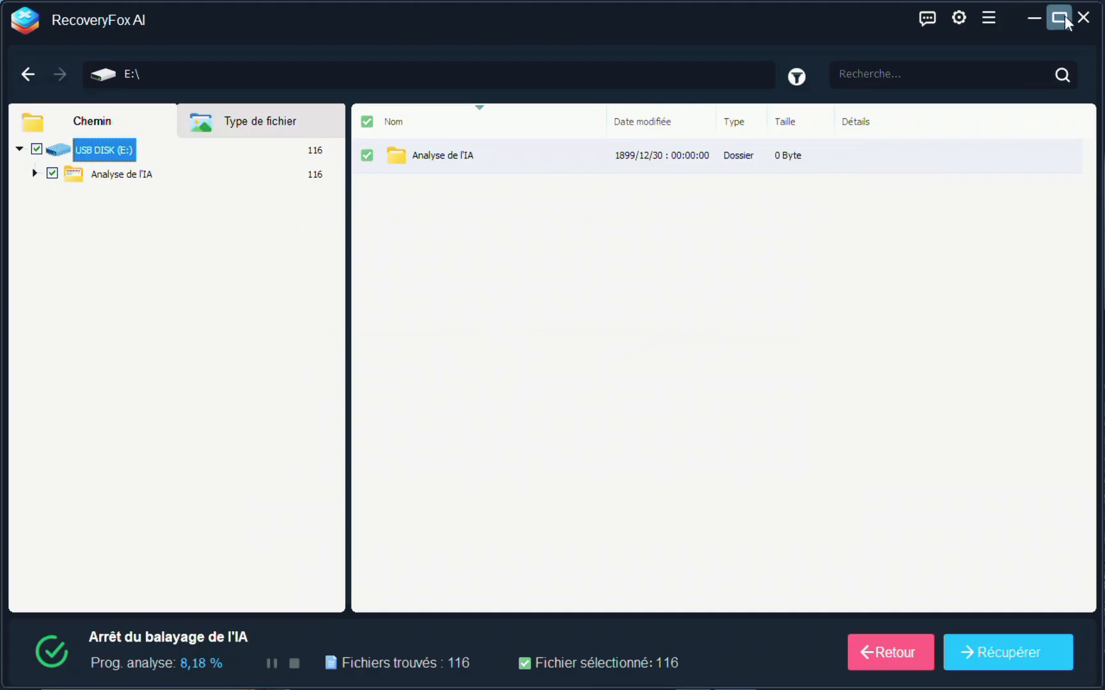
- Minimize and close RecoveryFox AI, and reopen it from its desktop shortcut
{"action": "left_click", "coordinate": [1041, 23]}
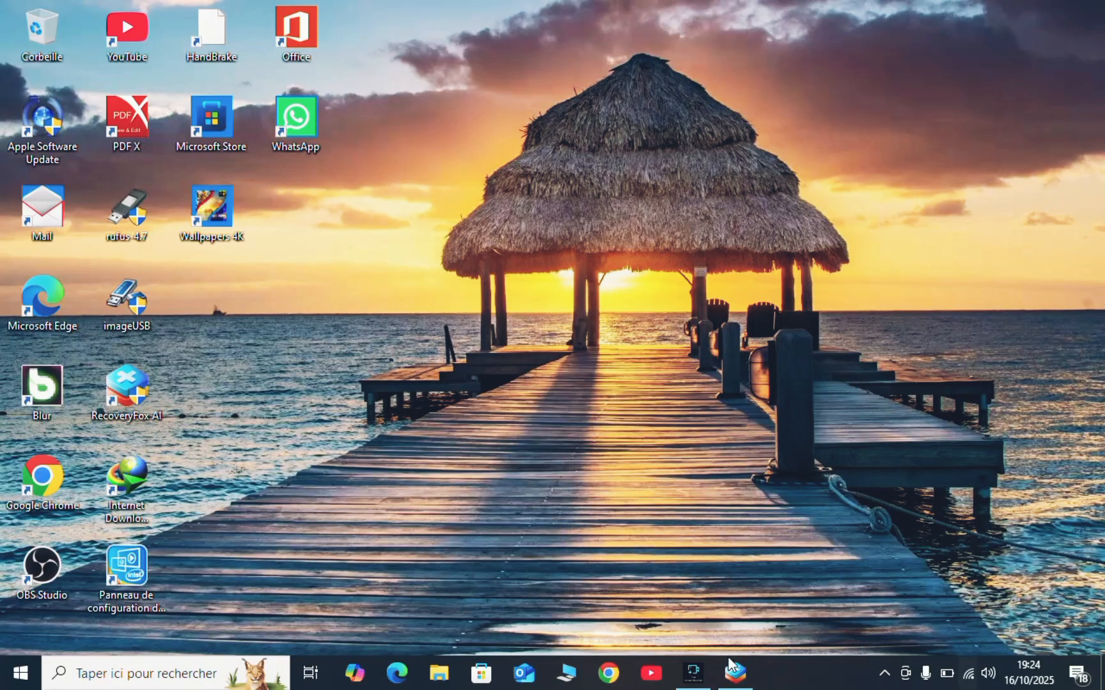
{"action": "right_click", "coordinate": [734, 671]}
{"action": "left_click", "coordinate": [718, 634]}
{"action": "right_click", "coordinate": [155, 387]}
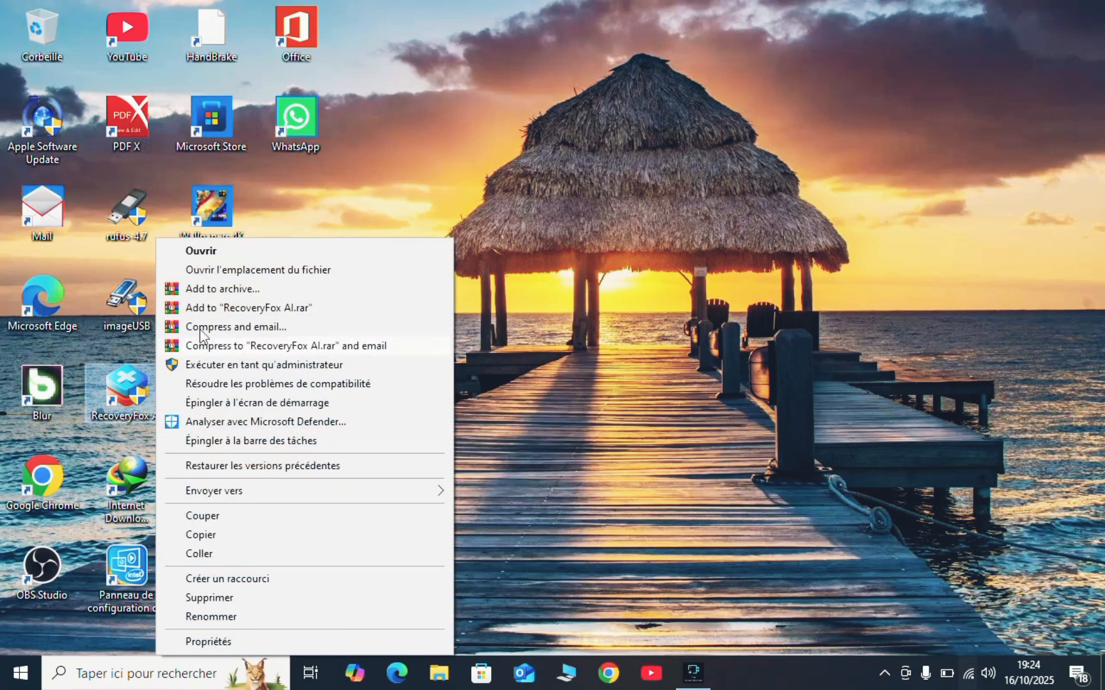
{"action": "left_click", "coordinate": [234, 256]}
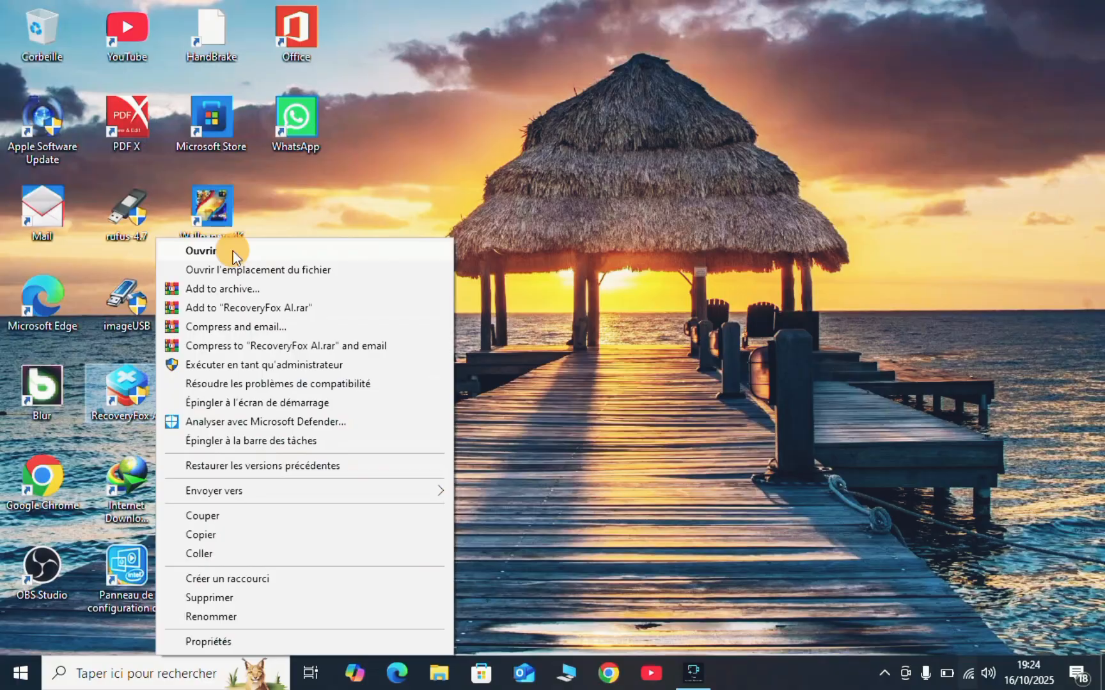